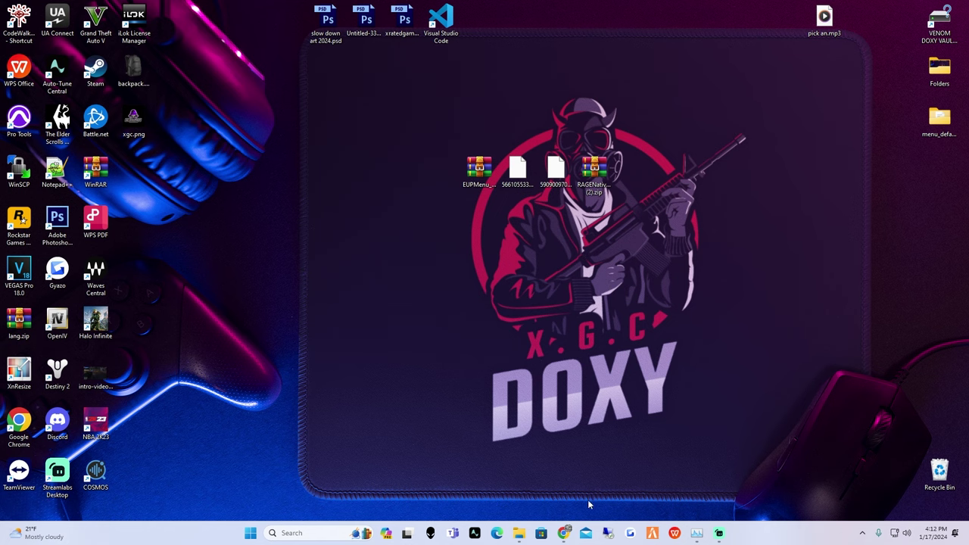
Restore Chrome from the taskbar onto the LCPDFR.com EUP Menu 2.3.0.0 download page
left_click(569, 532)
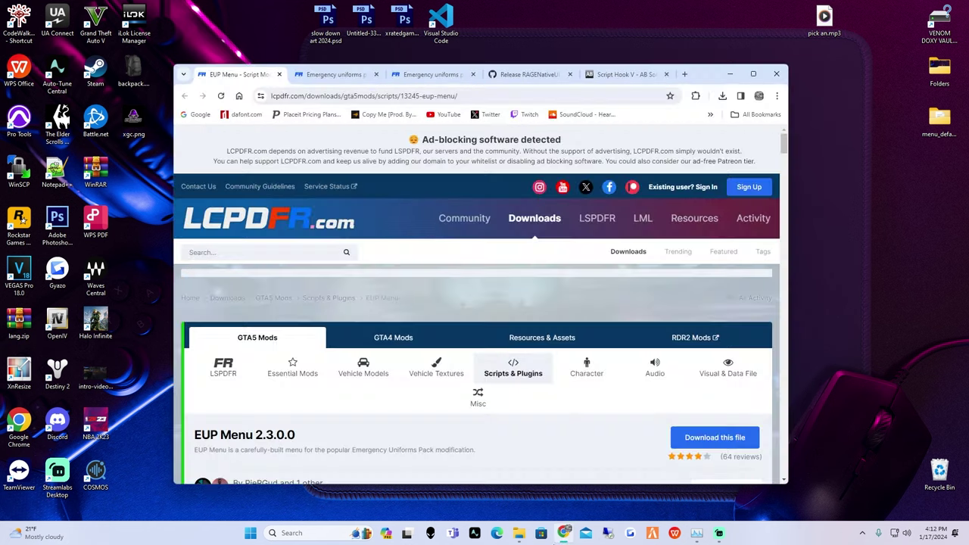
Download EUPMenu_Release_2_3_0_0.zip after agreeing to the site's terms
left_click(754, 74)
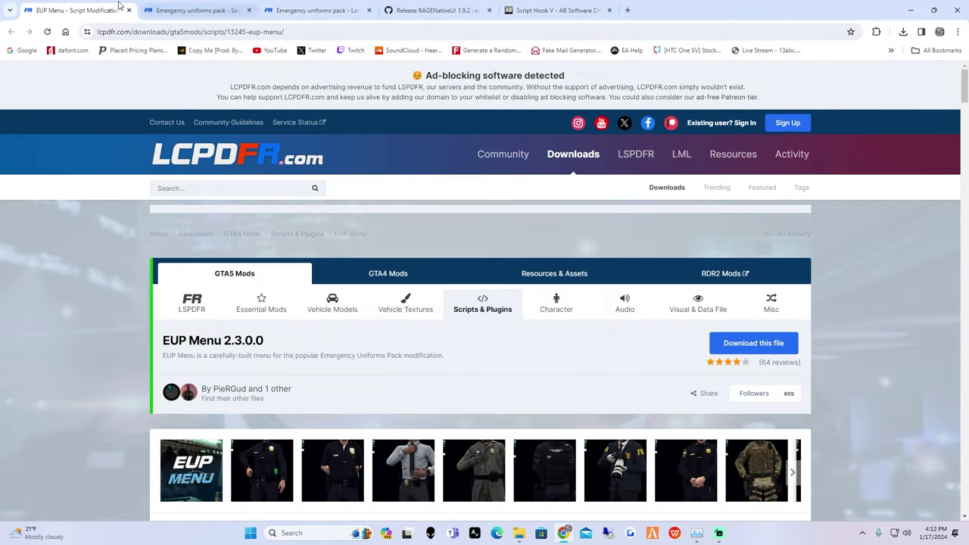
left_click(740, 350)
left_click(731, 231)
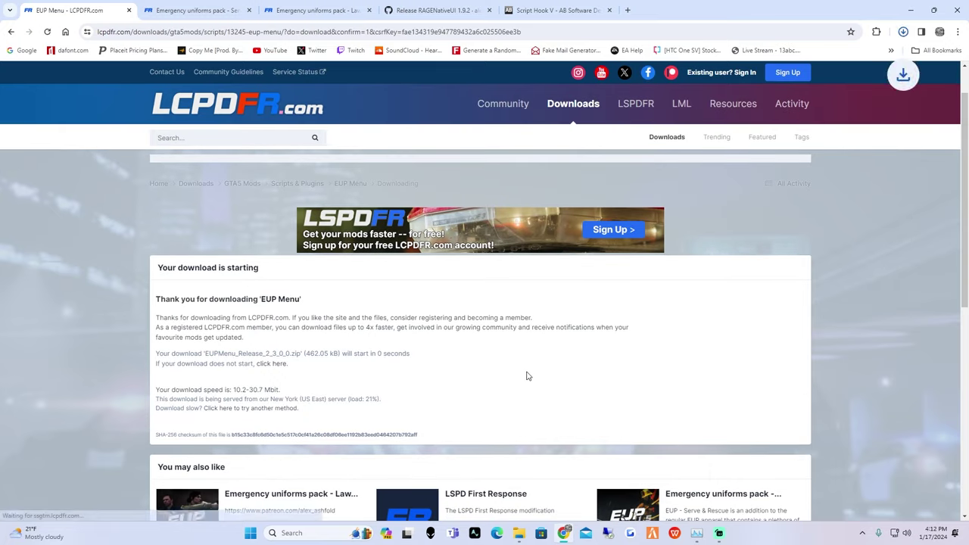
Copy the 462 KB EUPMenu zip from Chrome's downloads onto the desktop
left_click_drag(666, 5, 591, 295)
left_click(606, 322)
left_click_drag(529, 368, 610, 300)
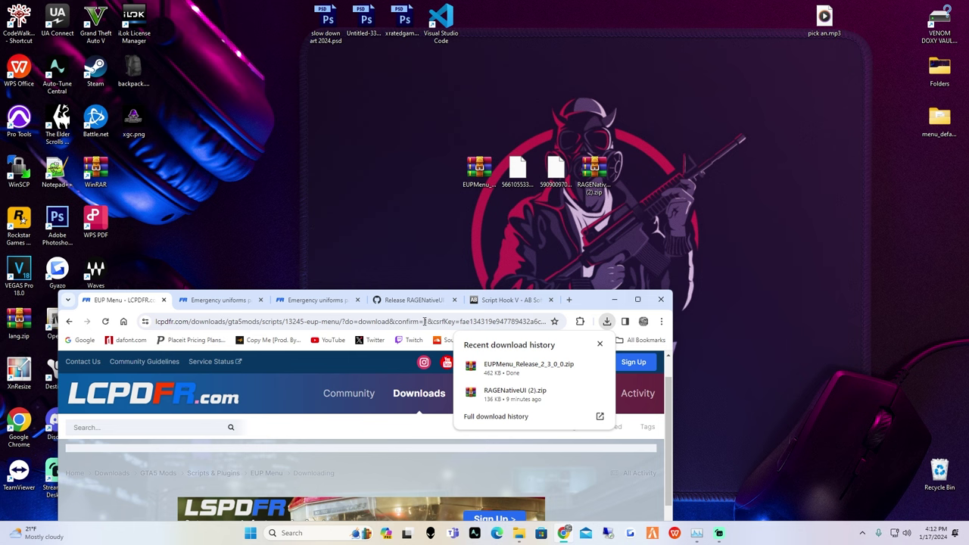
Check the Serve & Rescue 1.5 file list, then switch to the Law & Order 9.3.1 tab
left_click(231, 304)
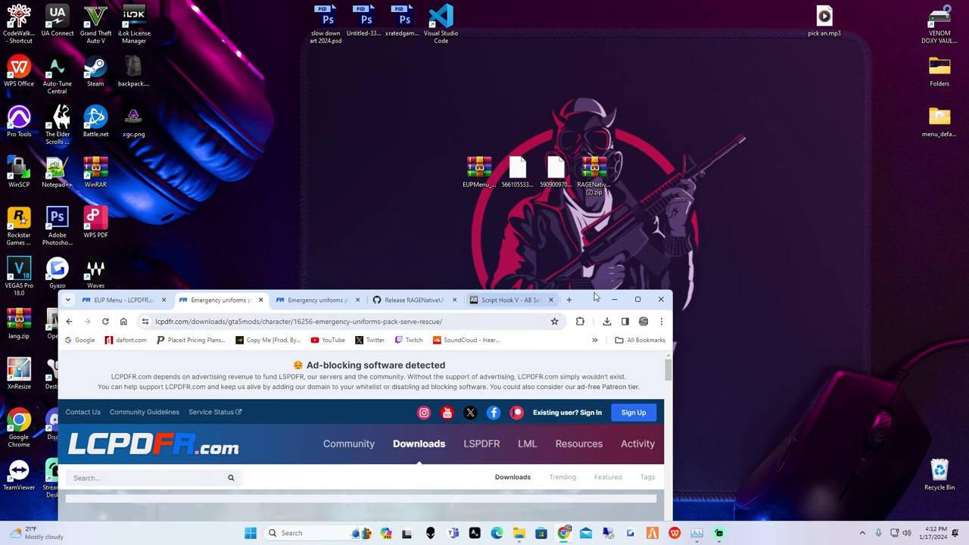
left_click(638, 300)
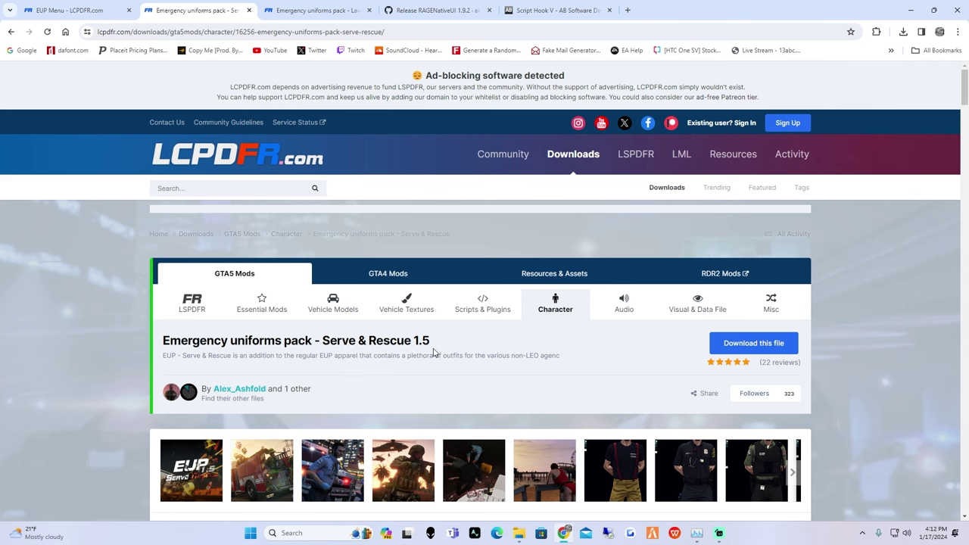
left_click(759, 348)
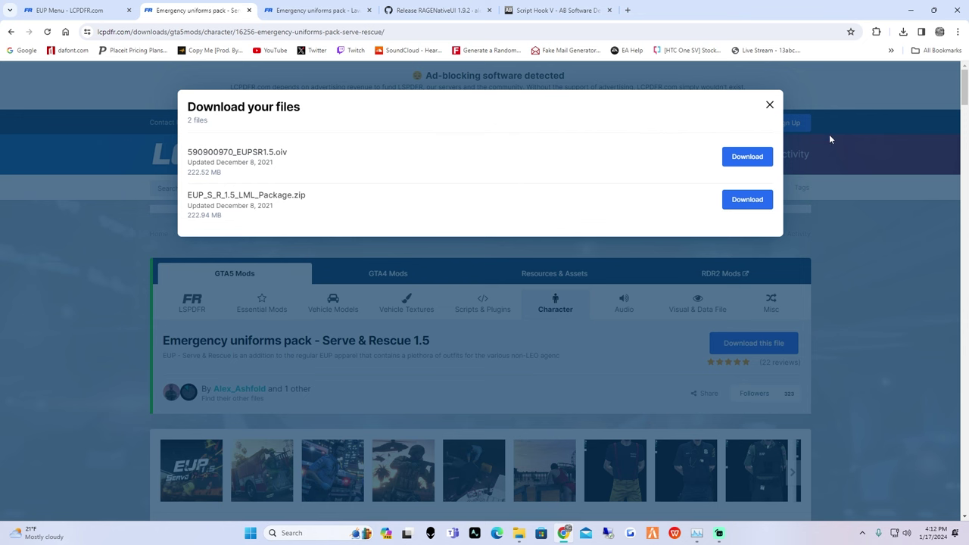
left_click(769, 104)
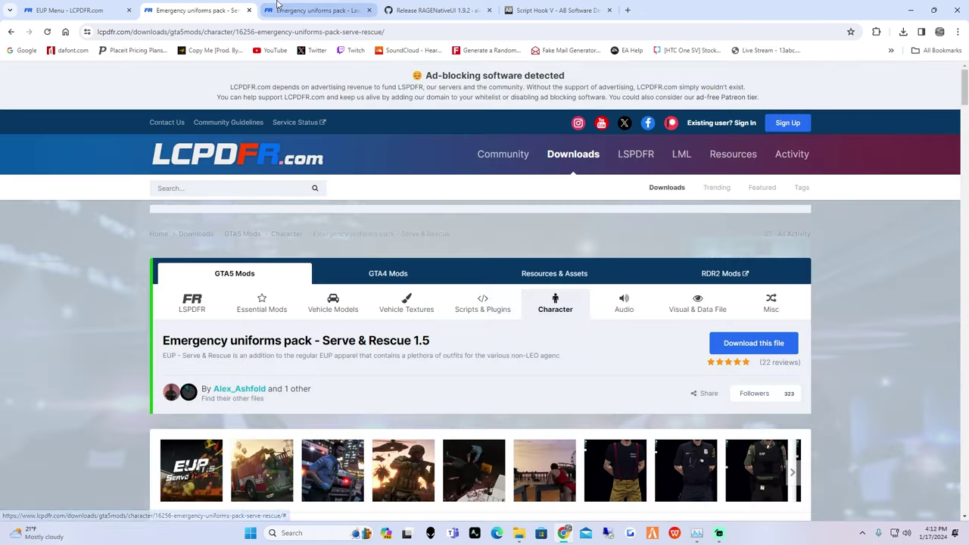
key("ctrl+Tab")
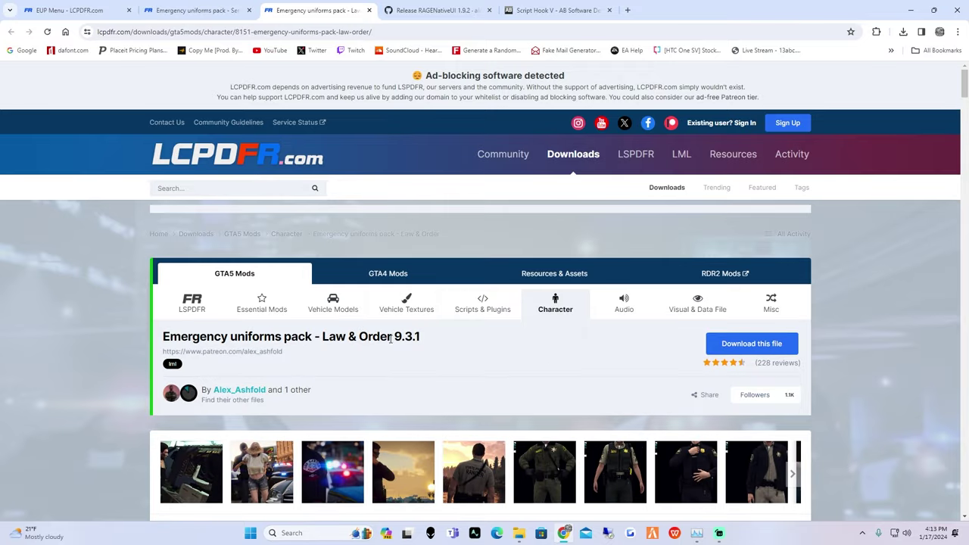
Check the Law & Order download list, noting the 928.55 MB .oiv file size
left_click(763, 350)
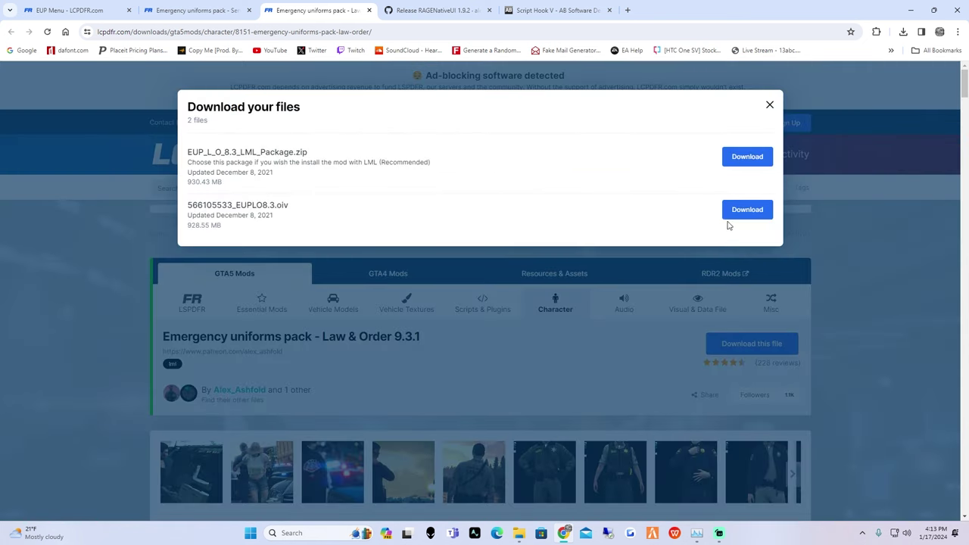
left_click_drag(188, 230, 222, 230)
left_click(604, 333)
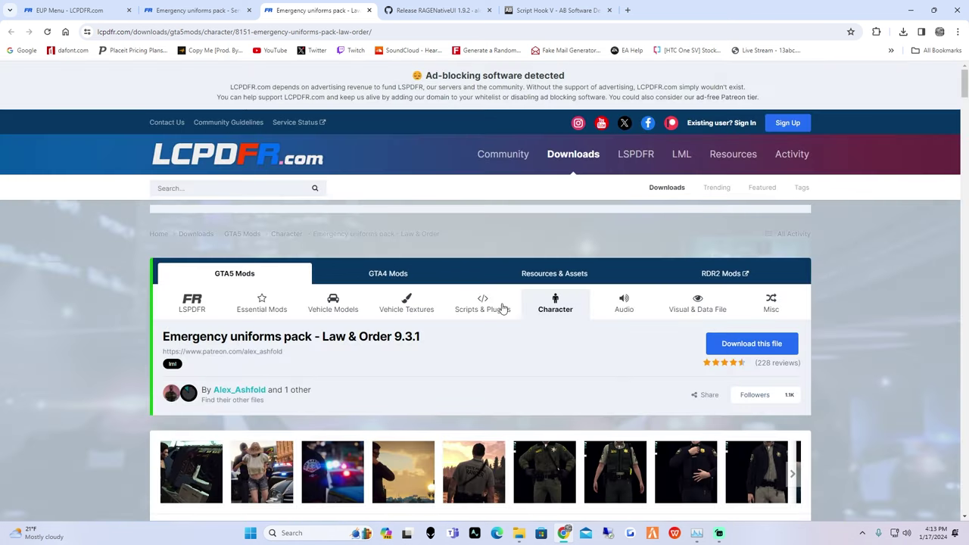
Minimise Chrome and line up EUPMenu zip, 566105533_EUPLO8.3.oiv and 590900970_EUPSR1.5.oiv on the desktop
left_click(934, 10)
left_click(898, 28)
left_click_drag(545, 170, 381, 130)
left_click(517, 170)
left_click_drag(518, 170, 403, 128)
left_click_drag(559, 184, 459, 140)
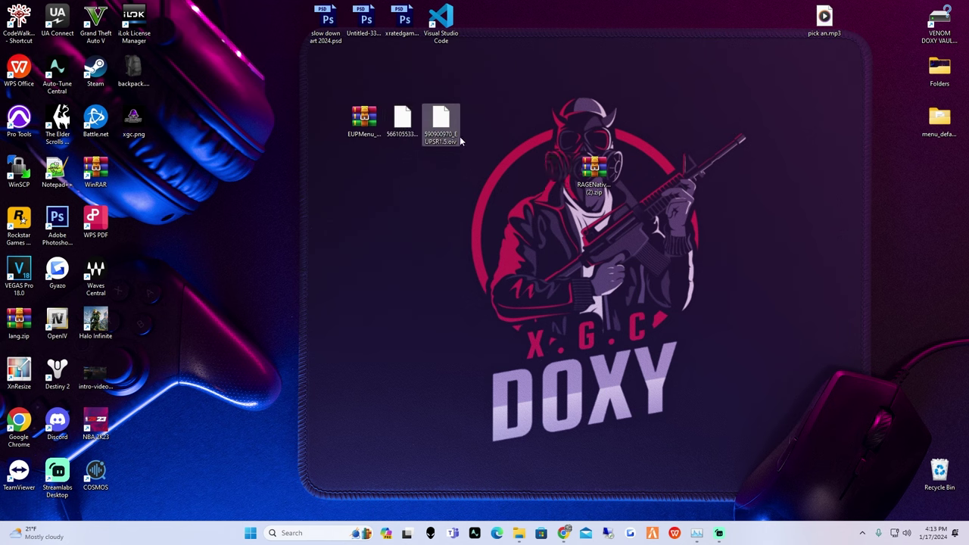
Bring Chrome back and switch to the GitHub Release RAGENativeUI 1.9.2 tab
left_click(504, 140)
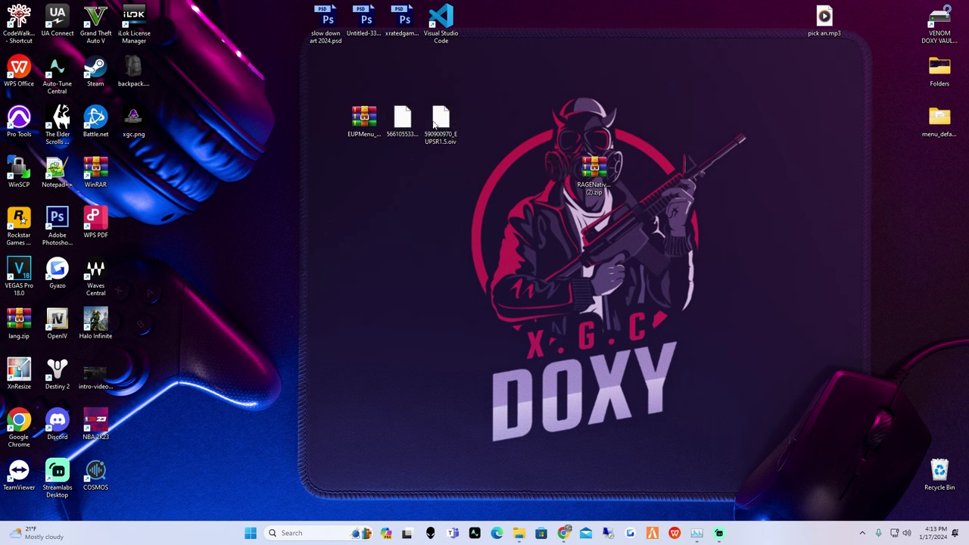
left_click(564, 533)
left_click(440, 10)
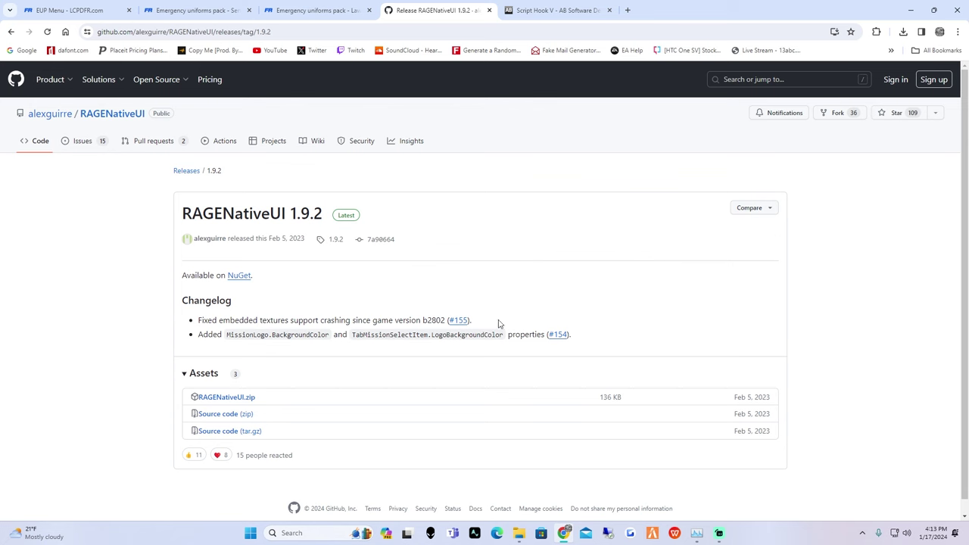
Download the 136 KB RAGENativeUI.zip asset, then switch to the Script Hook V v1.0.3095.0 tab
left_click(244, 402)
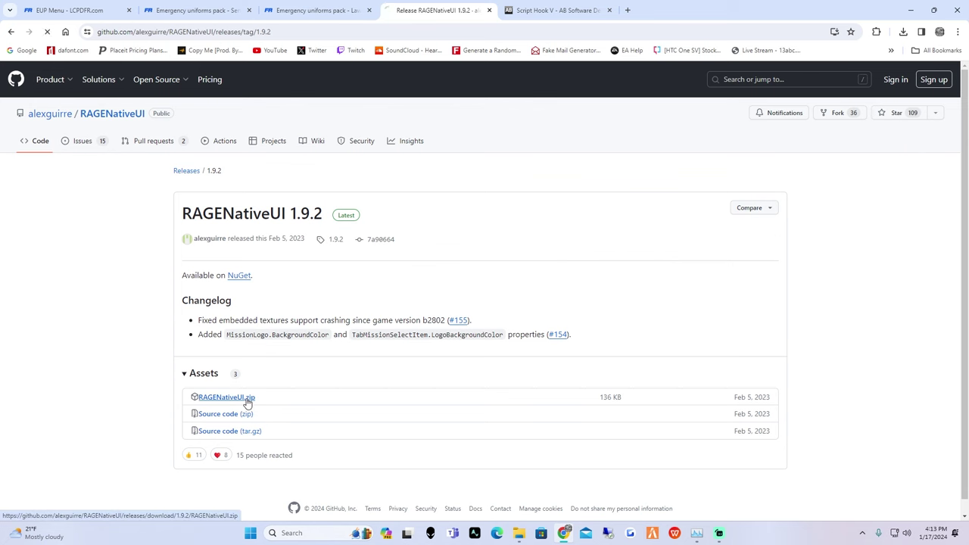
double_click(781, 4)
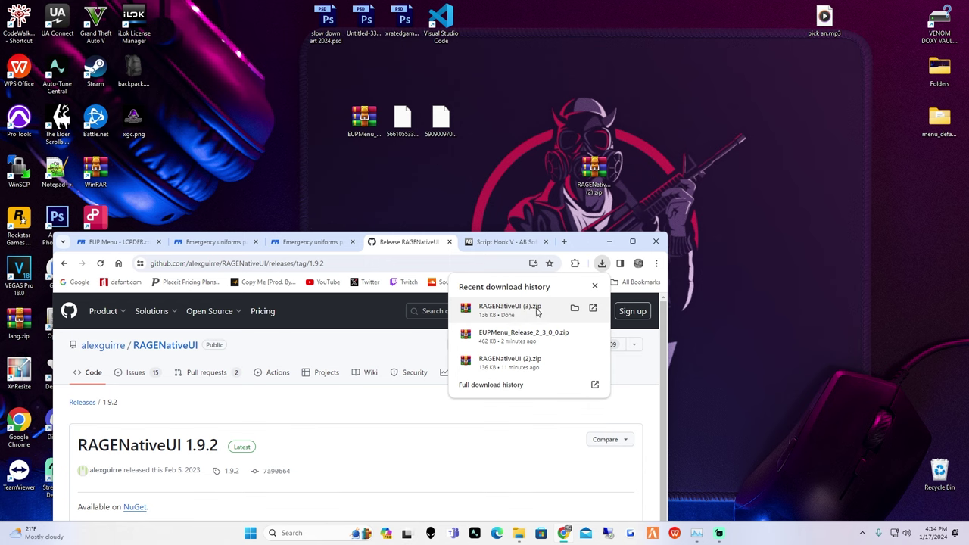
left_click(512, 159)
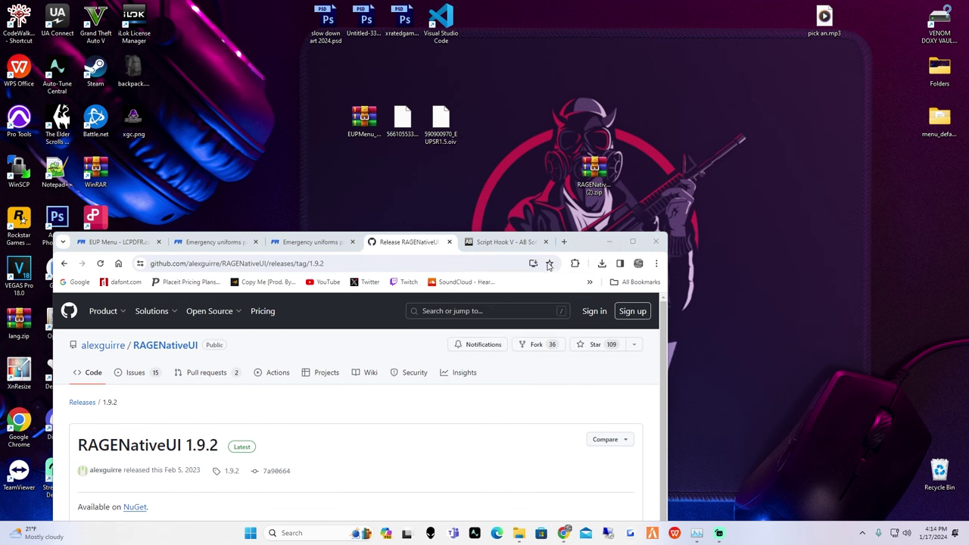
left_click(506, 243)
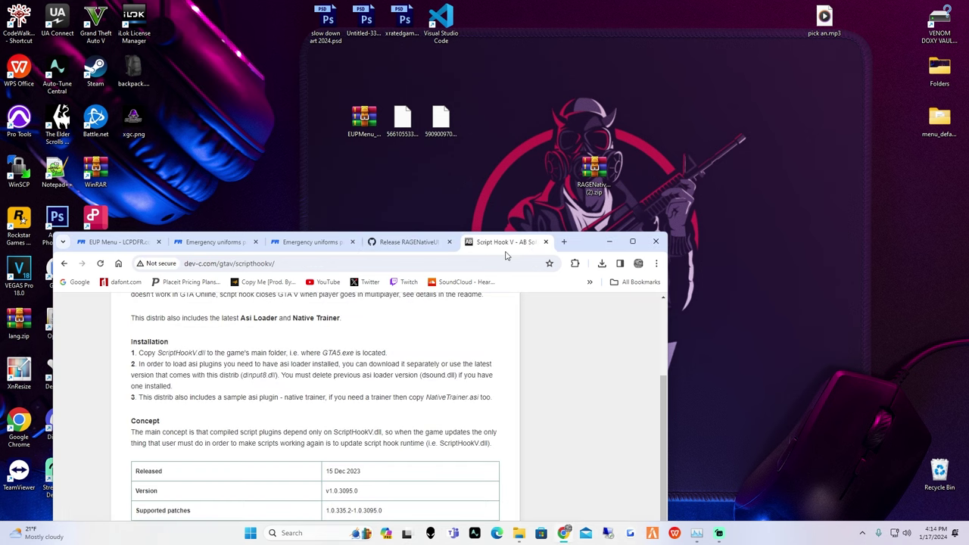
Minimise Chrome and drag RAGENativeUI (2).zip next to 590900970_EUPSR1.5.oiv on the desktop
left_click(633, 241)
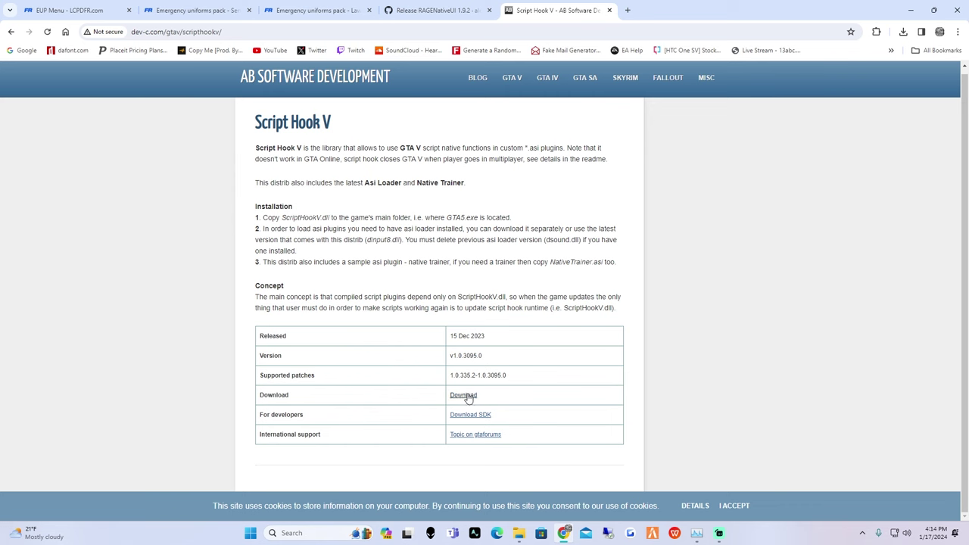
left_click(911, 10)
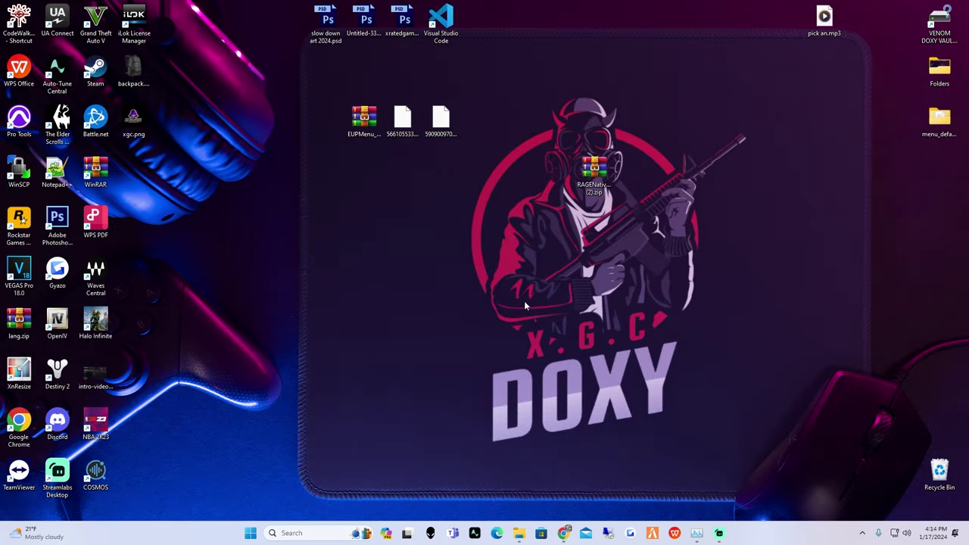
left_click_drag(594, 171, 482, 123)
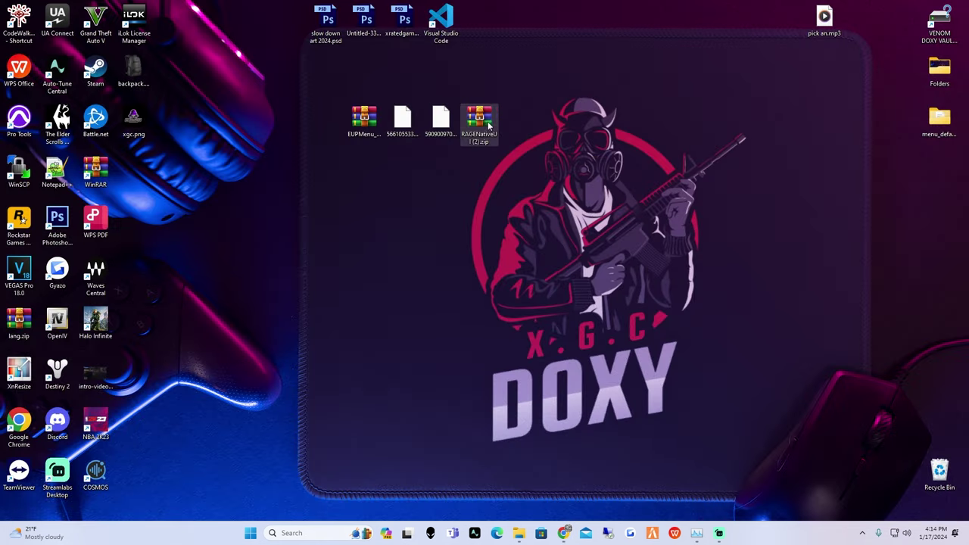
Download the Script Hook V archive from dev-c.com and keep the blocked download
left_click(565, 532)
left_click(471, 396)
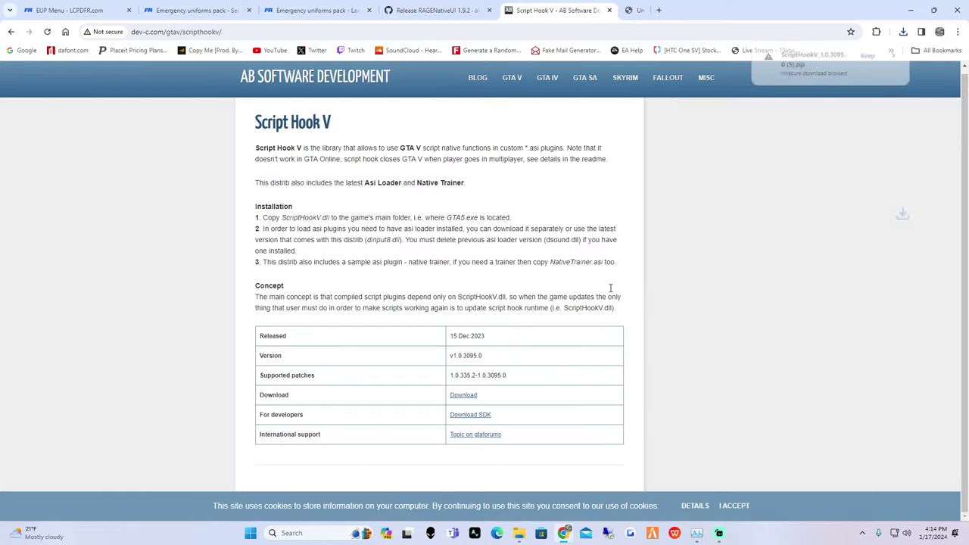
left_click(868, 56)
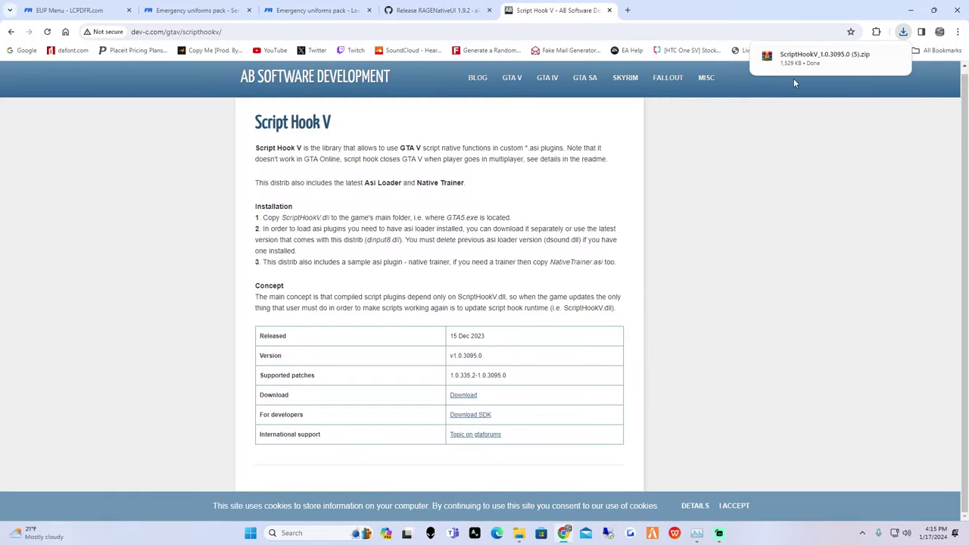
Drag ScriptHookV_1.0.3095.0 (5).zip onto the desktop, replacing the existing copy, then minimise Chrome
left_click(933, 10)
left_click(624, 282)
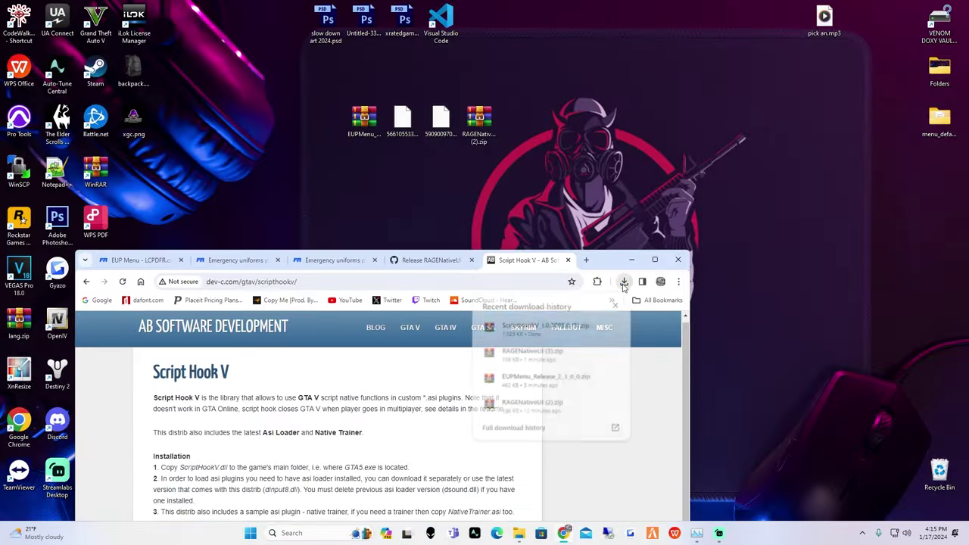
left_click_drag(538, 327, 634, 142)
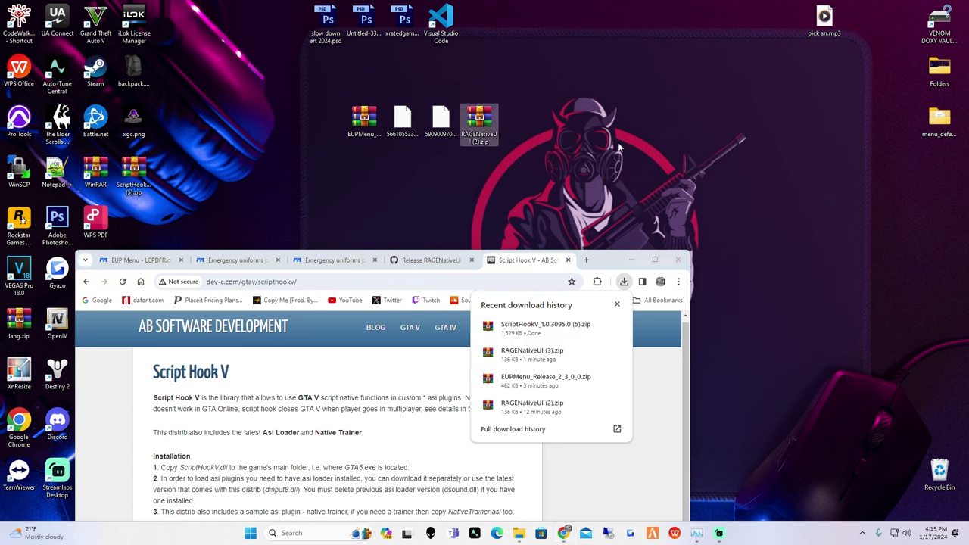
left_click_drag(542, 327, 568, 132)
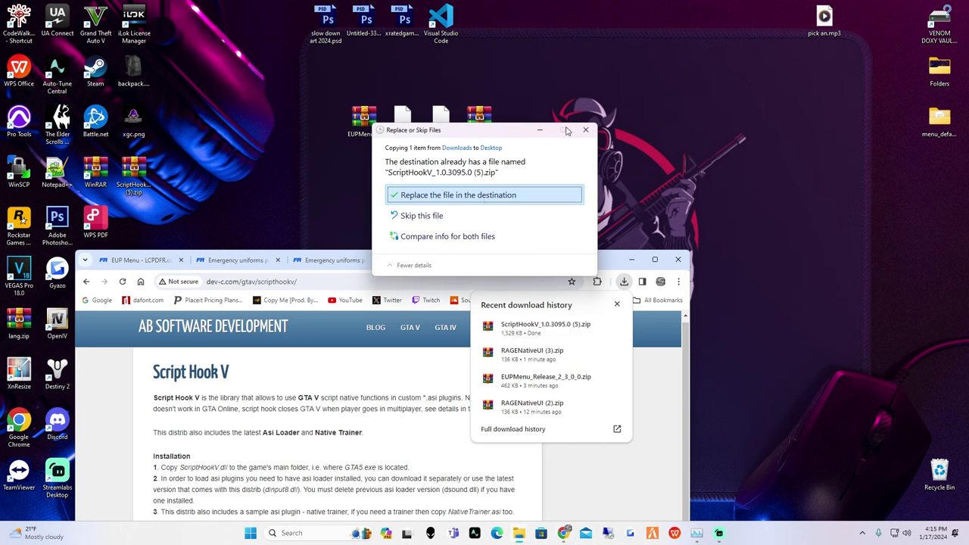
left_click(480, 197)
left_click_drag(545, 74, 517, 121)
left_click(632, 260)
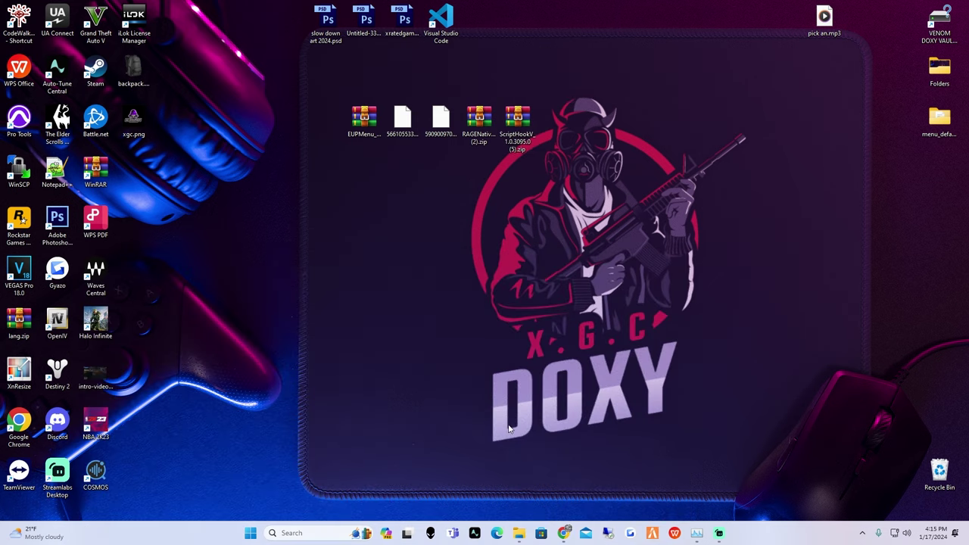
mouse_move(526, 541)
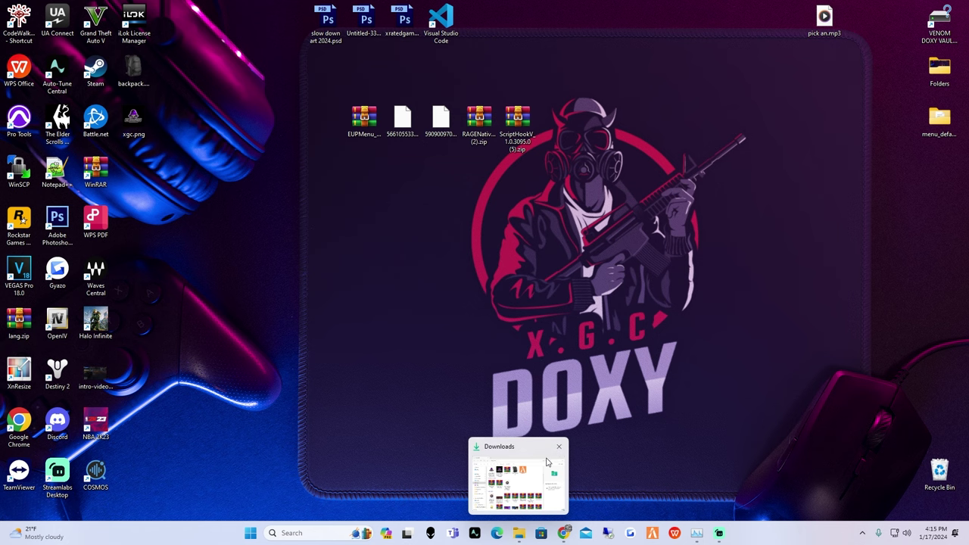
Browse to C:\Program Files (x86)\Steam\steamapps\common\Grand Theft Auto V, minimise it, then open the EUPMenu zip
left_click(519, 534)
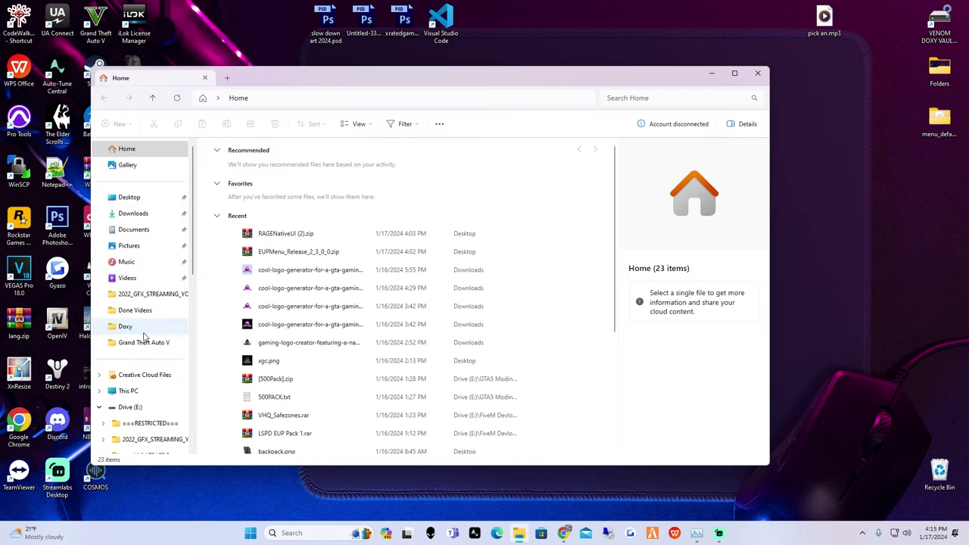
left_click(126, 392)
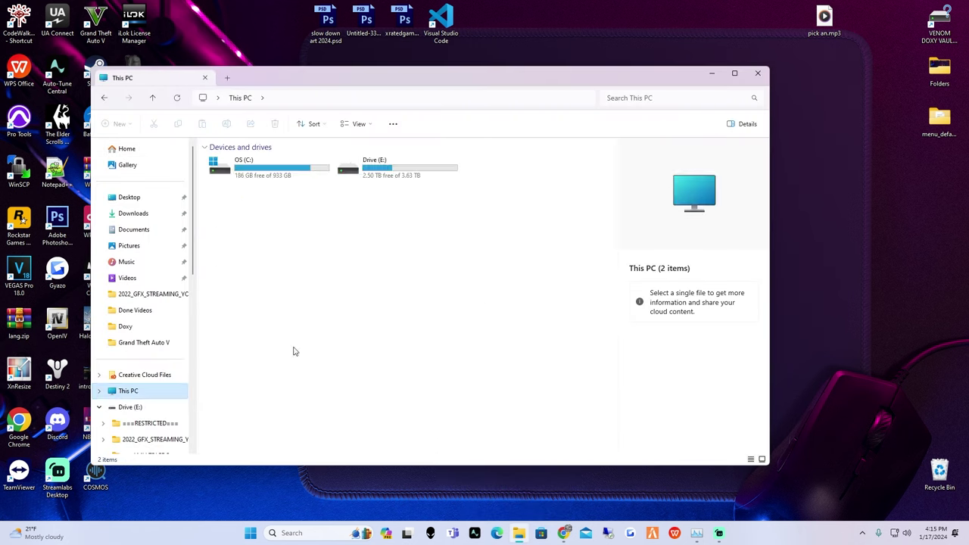
double_click(285, 179)
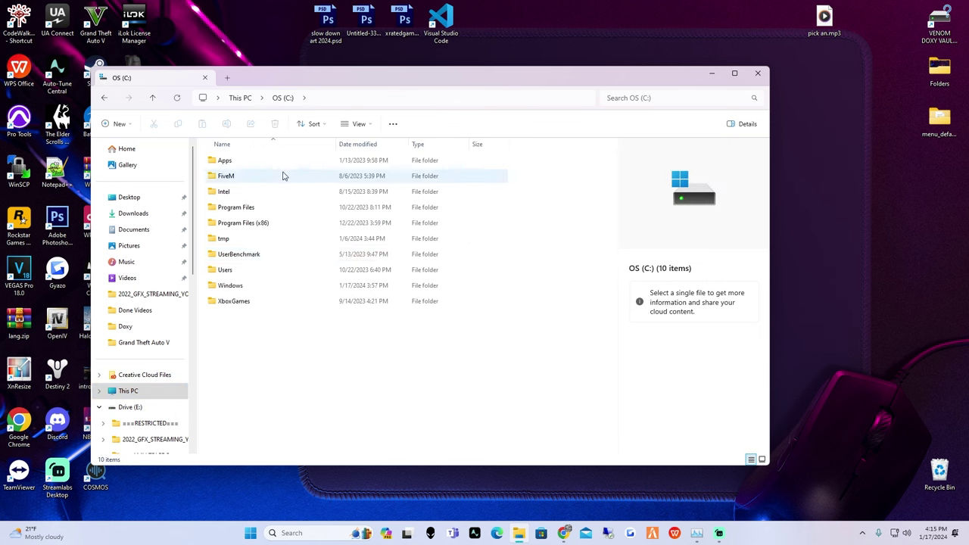
double_click(277, 224)
scroll(256, 351, "down", 5)
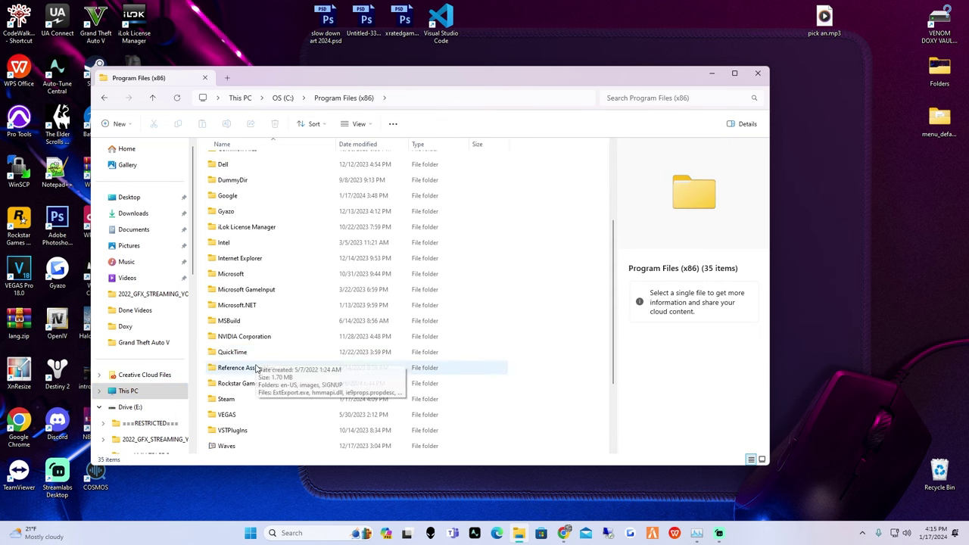
double_click(268, 309)
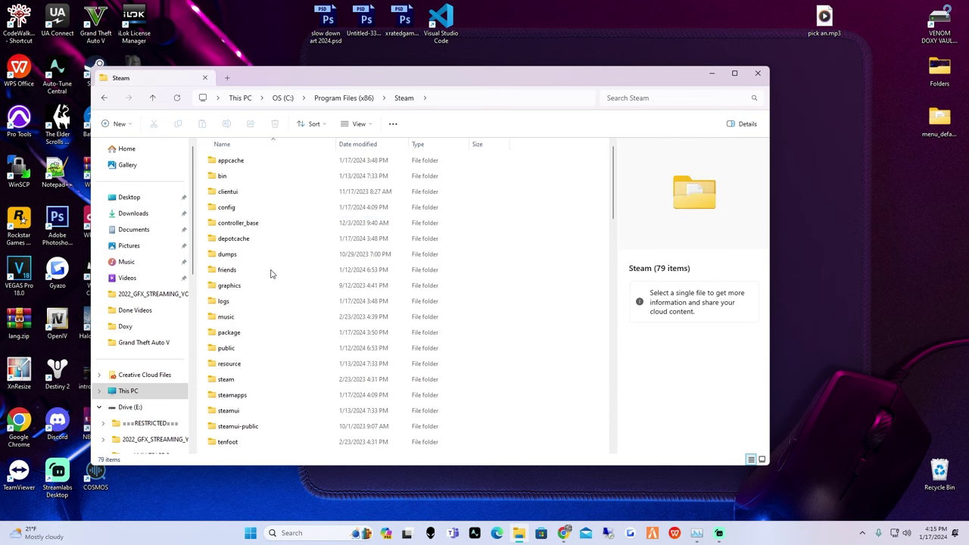
scroll(262, 227, "down", 3)
double_click(259, 262)
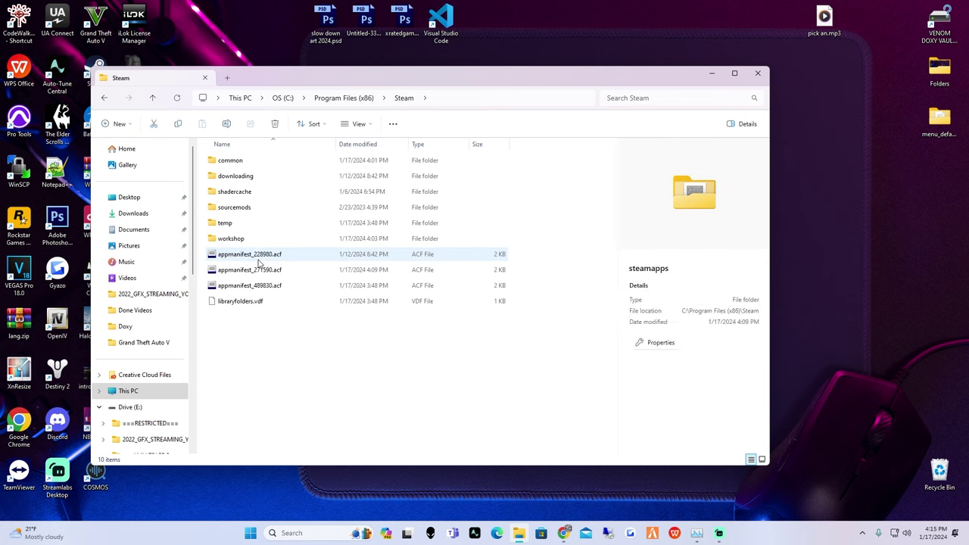
double_click(265, 162)
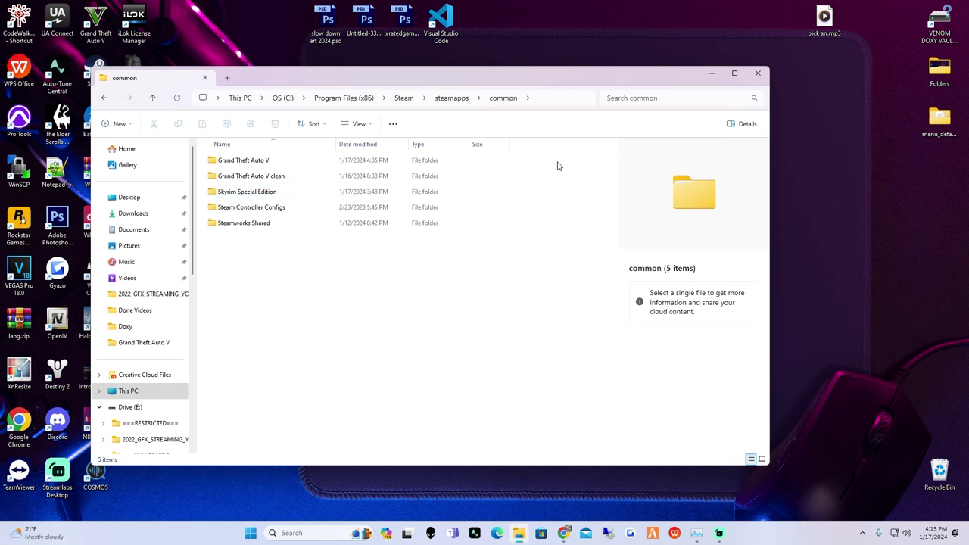
double_click(285, 162)
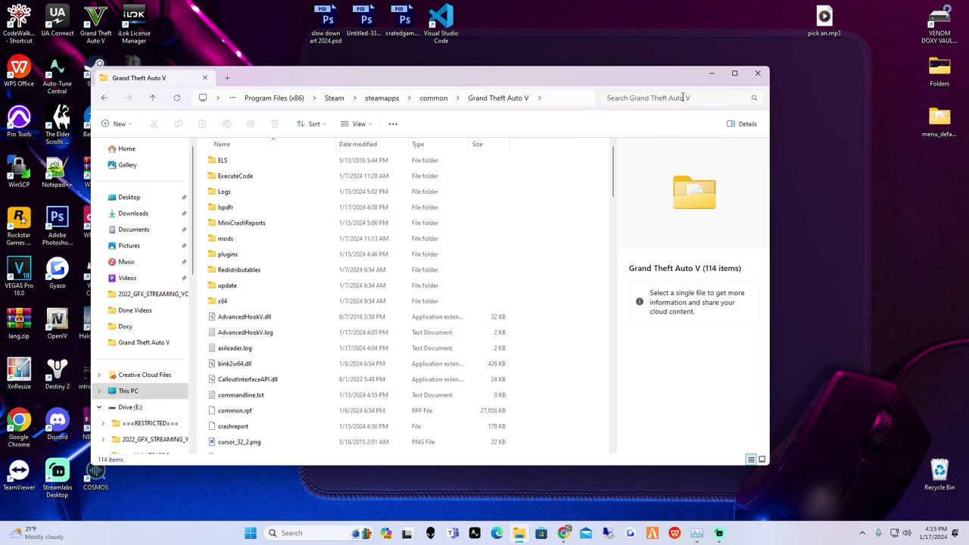
left_click(711, 75)
double_click(362, 120)
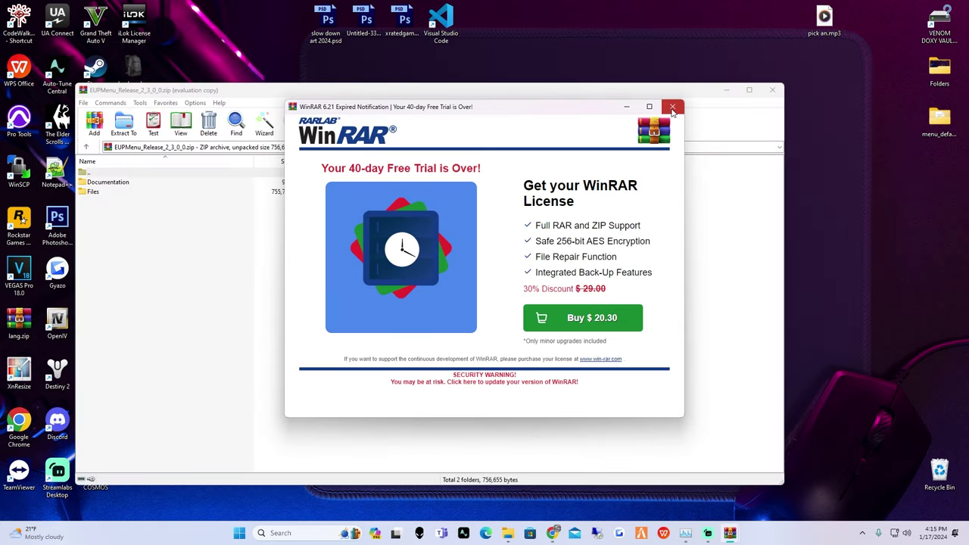
Dismiss WinRAR's expired-trial notice and open the archive's Files folder
left_click(673, 107)
left_click_drag(409, 100, 726, 110)
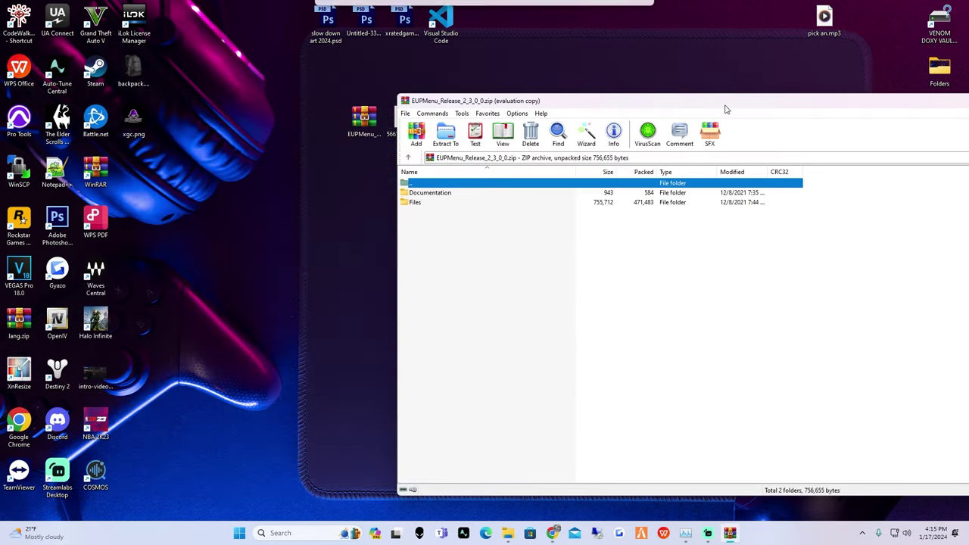
double_click(416, 202)
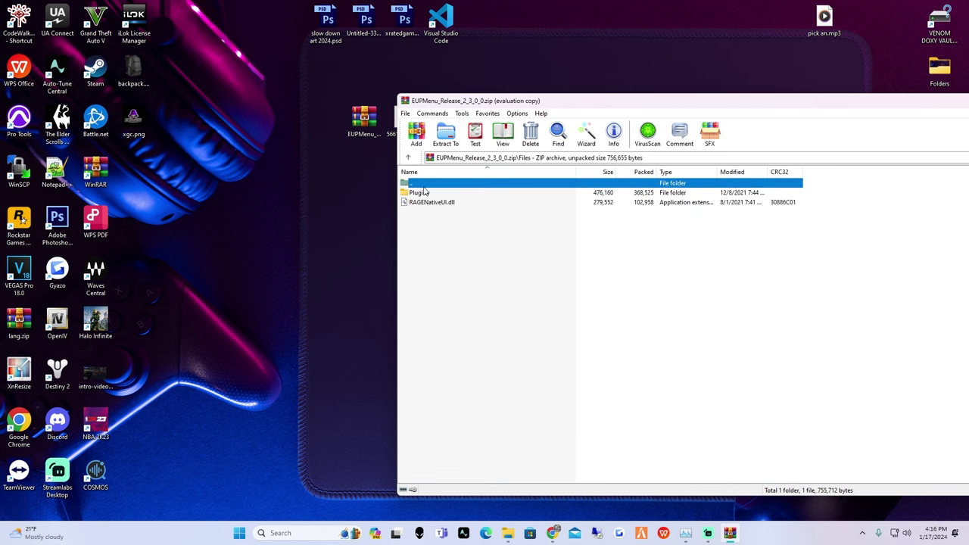
left_click(720, 203)
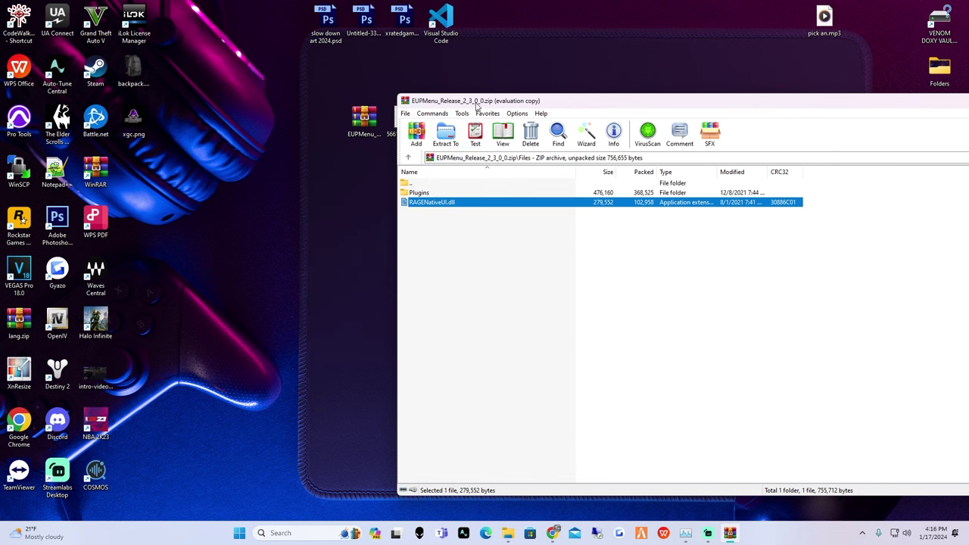
left_click(423, 194)
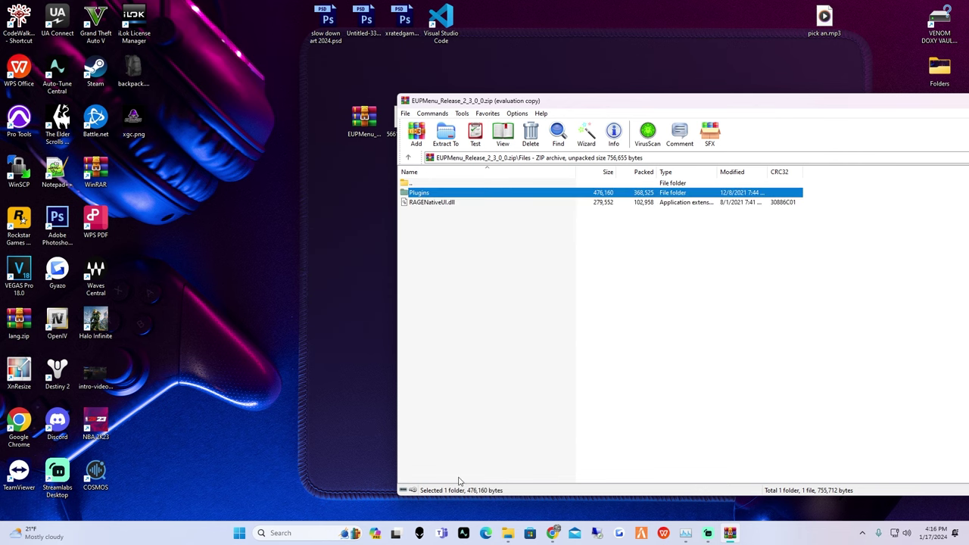
Open the archive's Plugins folder holding EUPMenu.dll, with the Grand Theft Auto V folder beside it
left_click(507, 533)
left_click_drag(404, 92, 53, 84)
left_click(415, 191)
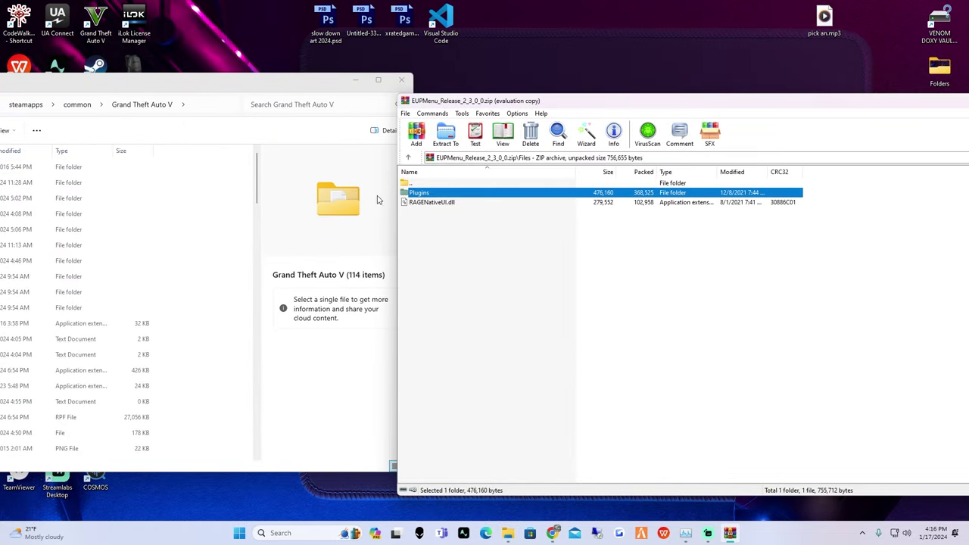
left_click_drag(419, 193, 428, 195)
double_click(429, 194)
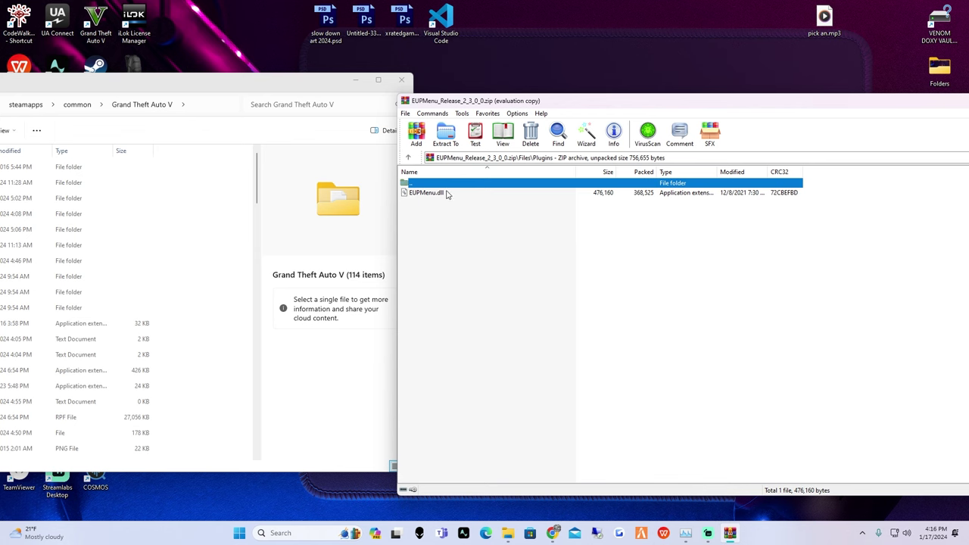
left_click(321, 82)
left_click_drag(233, 78, 565, 85)
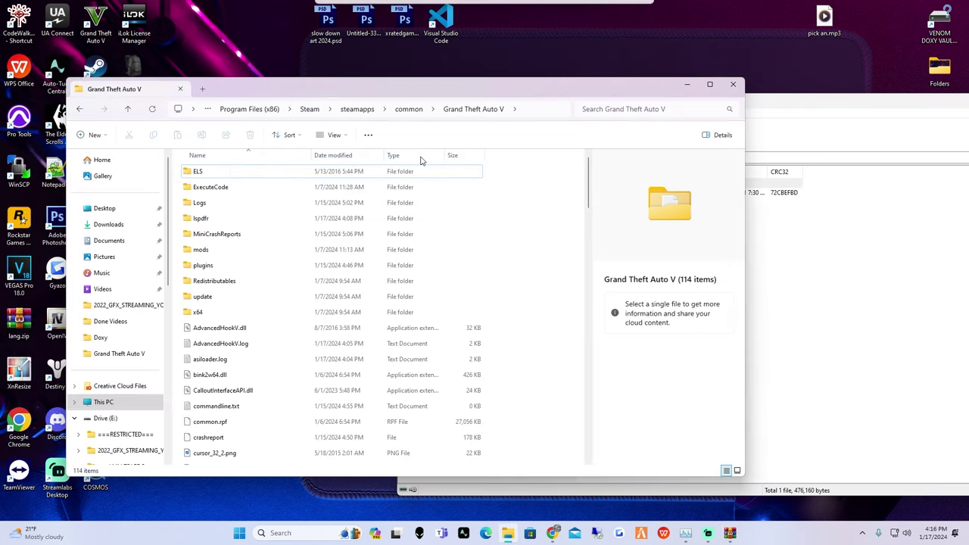
Open the game's plugins folder and confirm EUPMenu.dll and the EUP folder are present
double_click(269, 266)
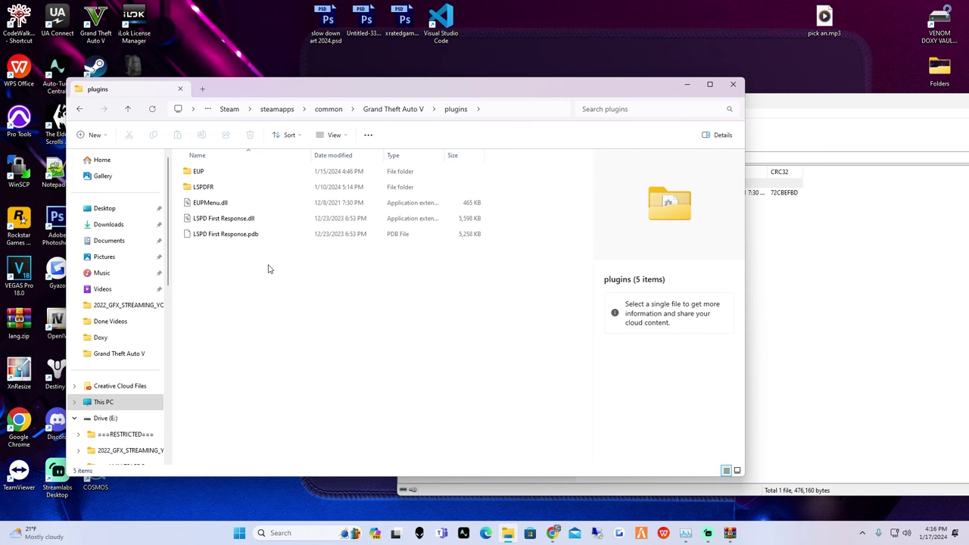
left_click(212, 205)
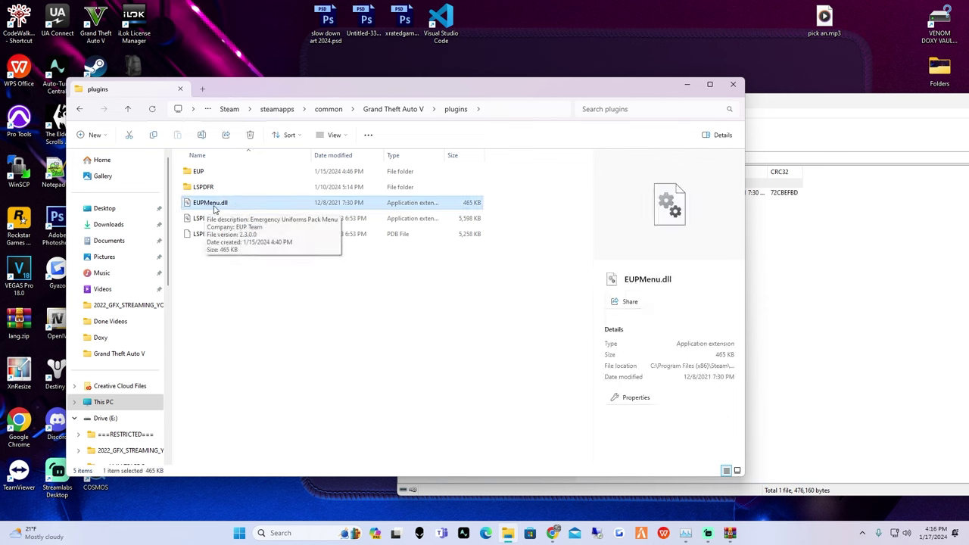
left_click(231, 173)
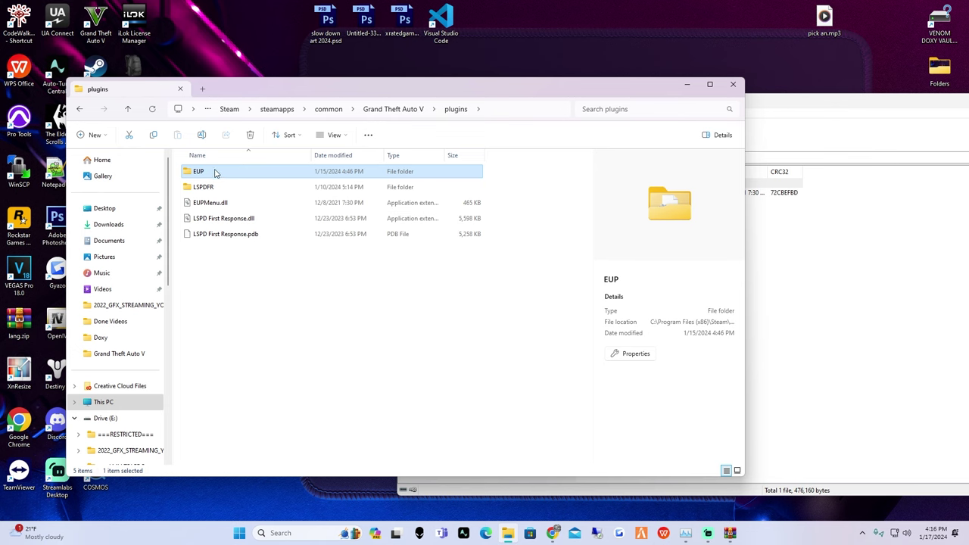
Close the EUPMenu archive in WinRAR and move the plugins window lower
left_click_drag(833, 100, 578, 123)
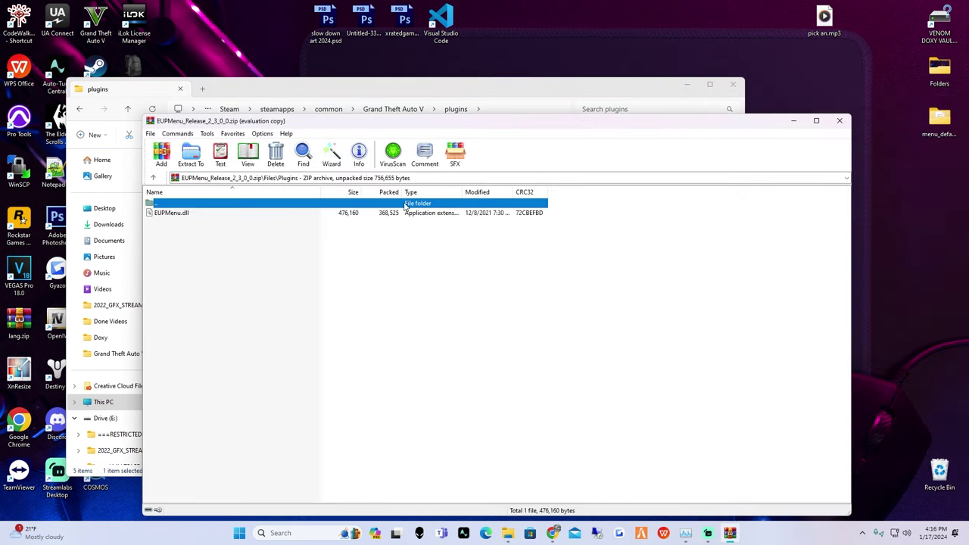
left_click(839, 121)
left_click_drag(643, 90, 618, 160)
Open the RAGENativeUI (2) zip and navigate Explorer to common > Grand Theft Auto V
left_click(409, 120)
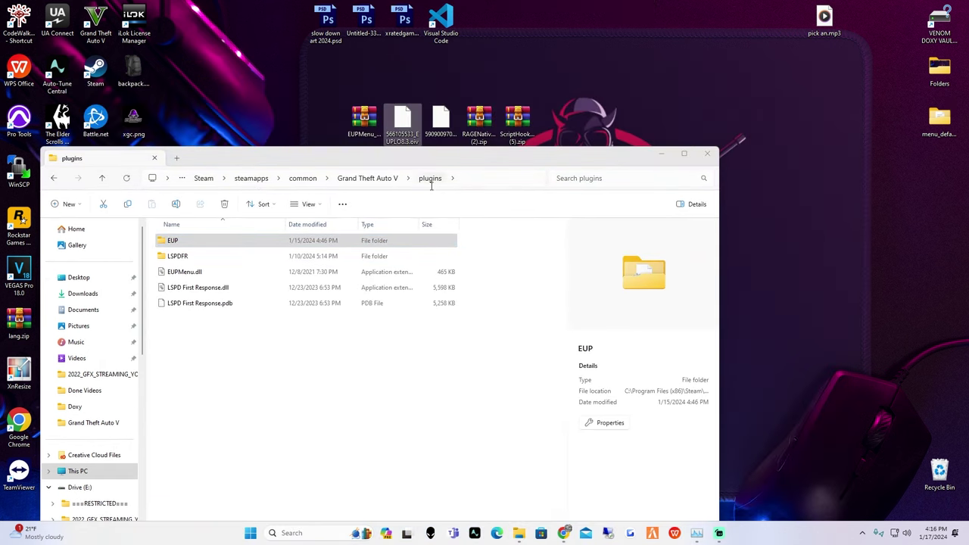
double_click(481, 115)
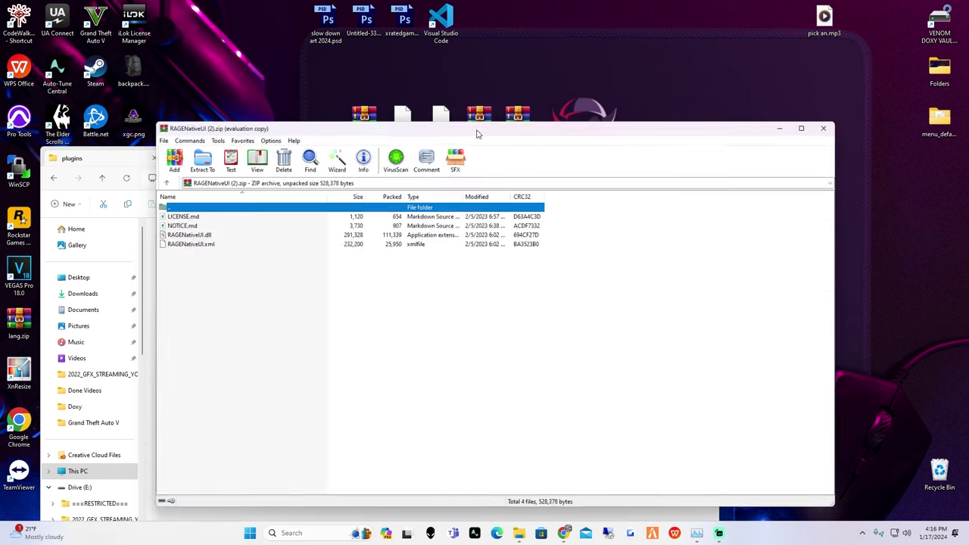
left_click_drag(324, 123, 467, 164)
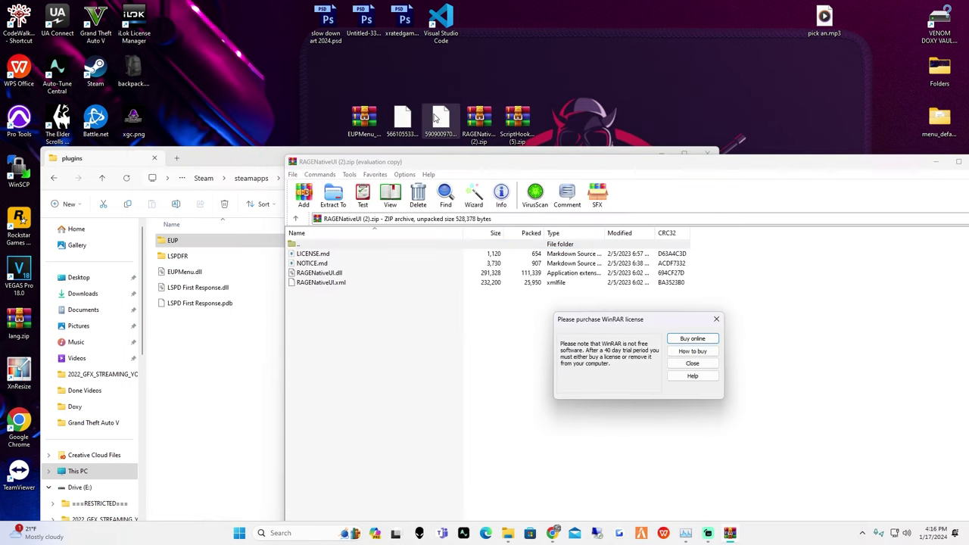
left_click(692, 363)
left_click(270, 161)
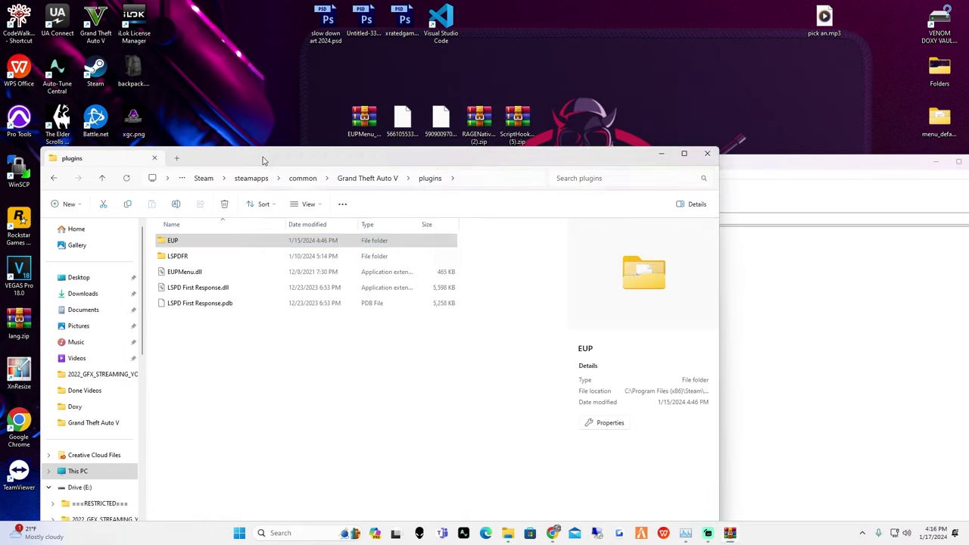
left_click_drag(488, 158, 523, 89)
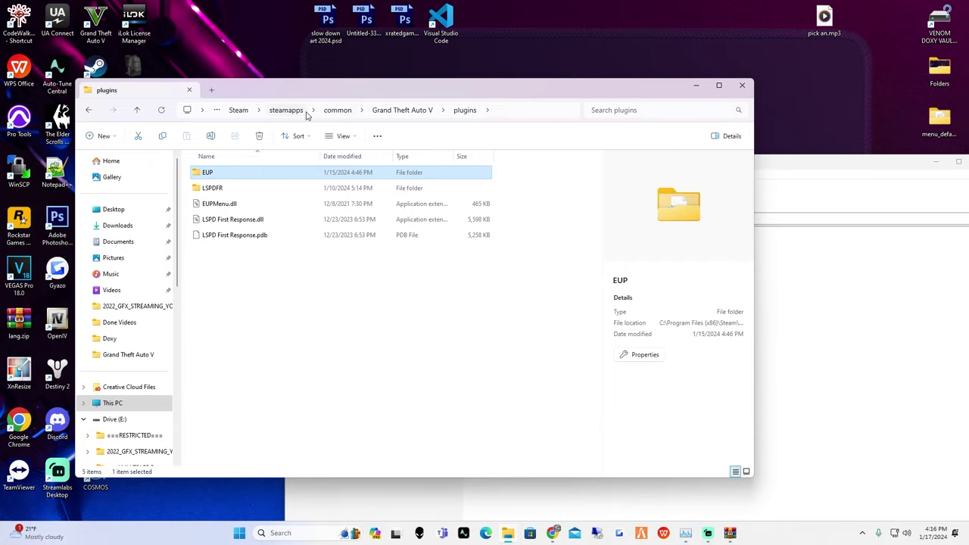
left_click(342, 111)
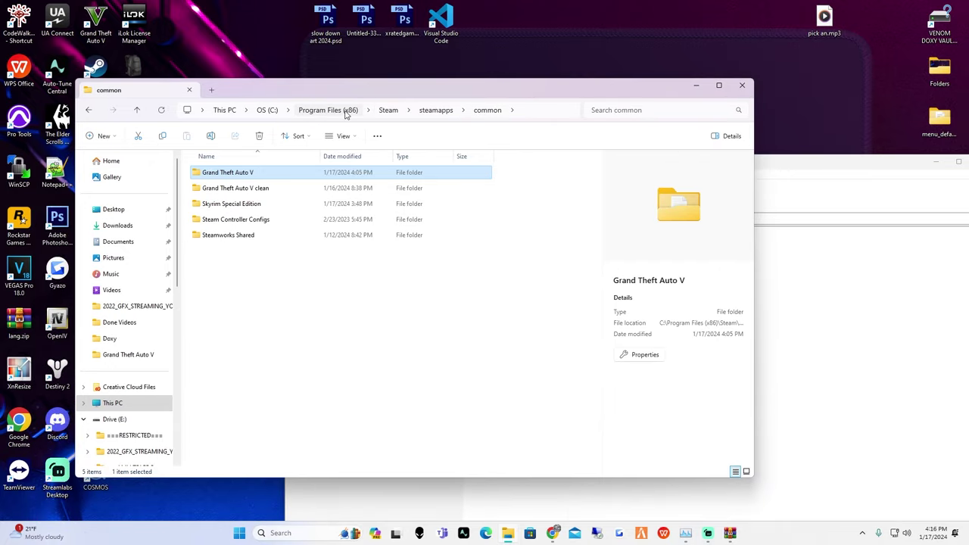
double_click(227, 174)
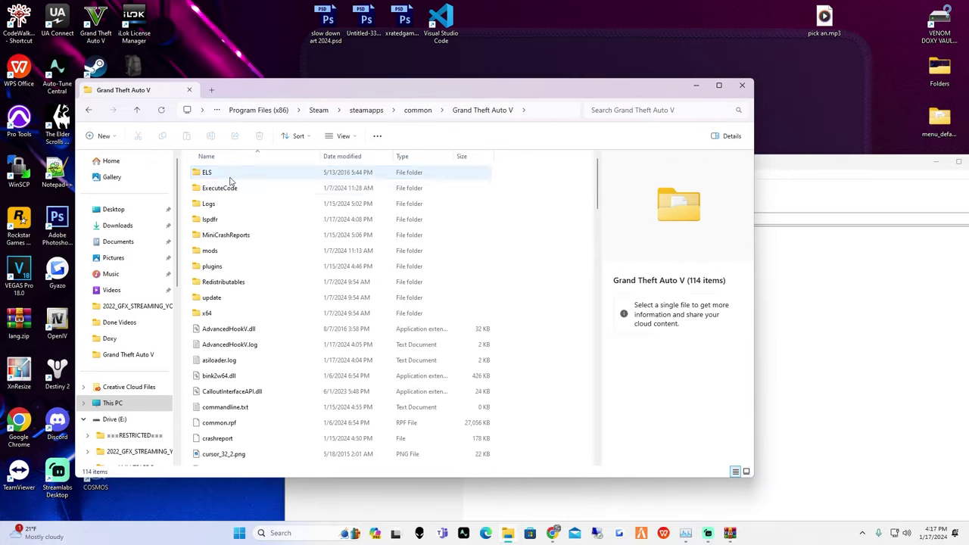
Drag RAGENativeUI.dll and RAGENativeUI.xml from the archive into the Grand Theft Auto V folder
left_click(824, 158)
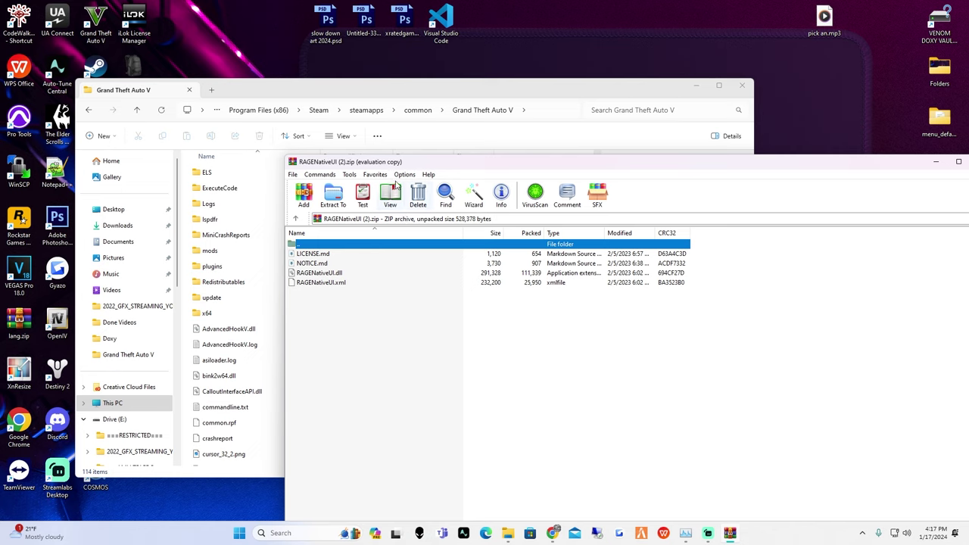
left_click_drag(384, 168, 587, 106)
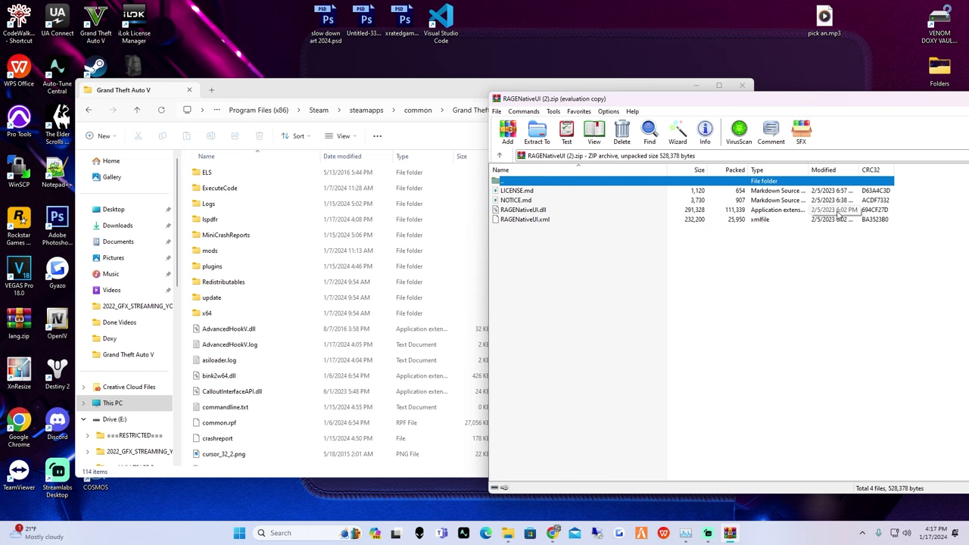
left_click_drag(790, 104, 918, 80)
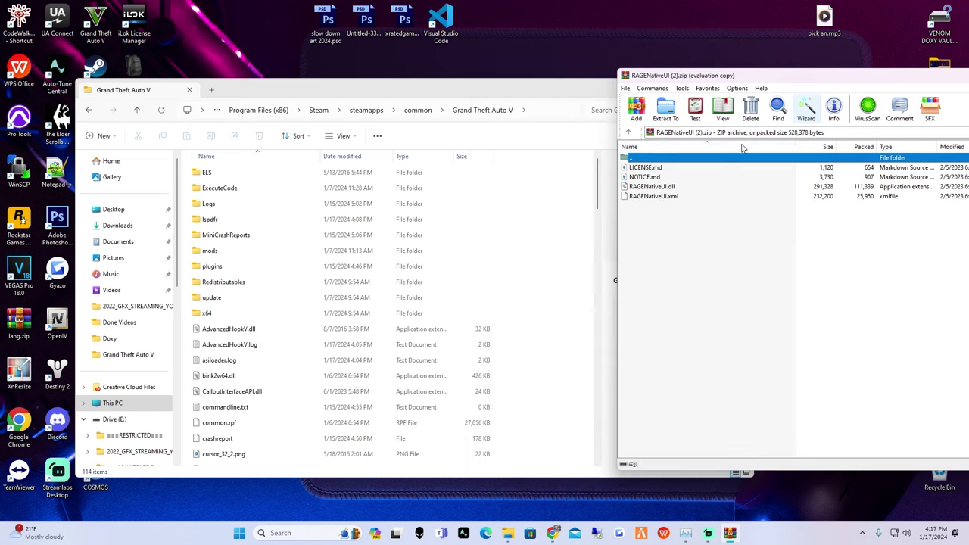
left_click(654, 196)
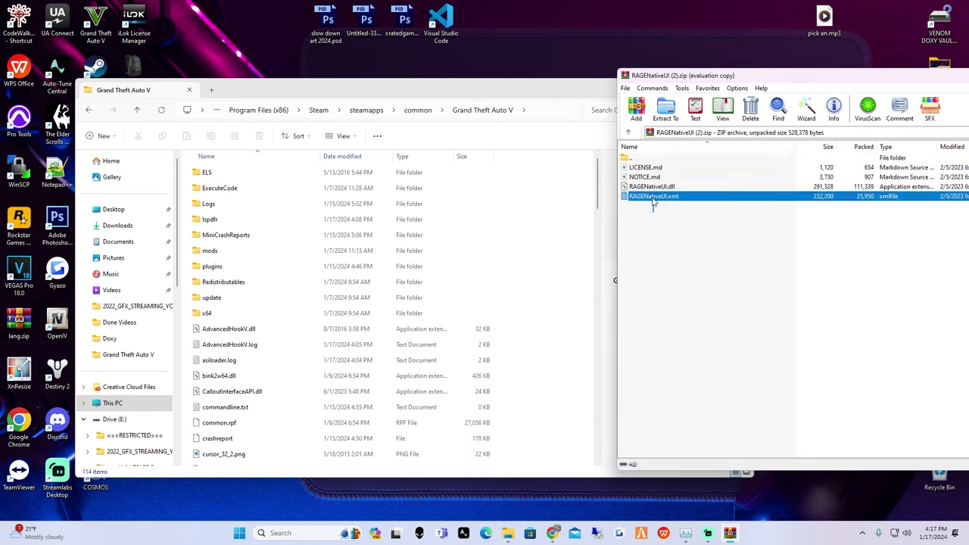
left_click(651, 187, "shift")
left_click_drag(655, 189, 712, 227)
Close the RAGENativeUI archive and reposition the game folder window
left_click_drag(723, 76, 443, 113)
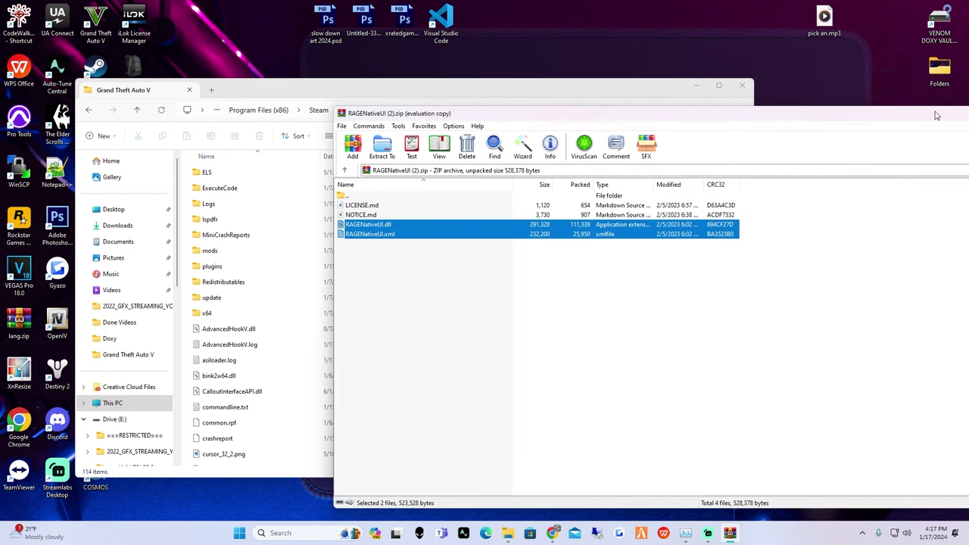
left_click_drag(936, 115, 724, 114)
left_click(819, 114)
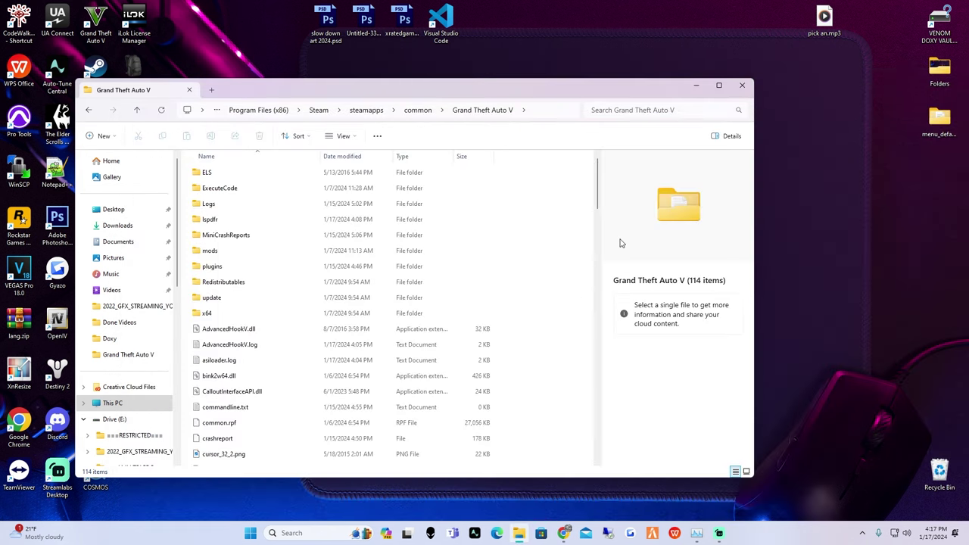
left_click_drag(620, 82, 588, 156)
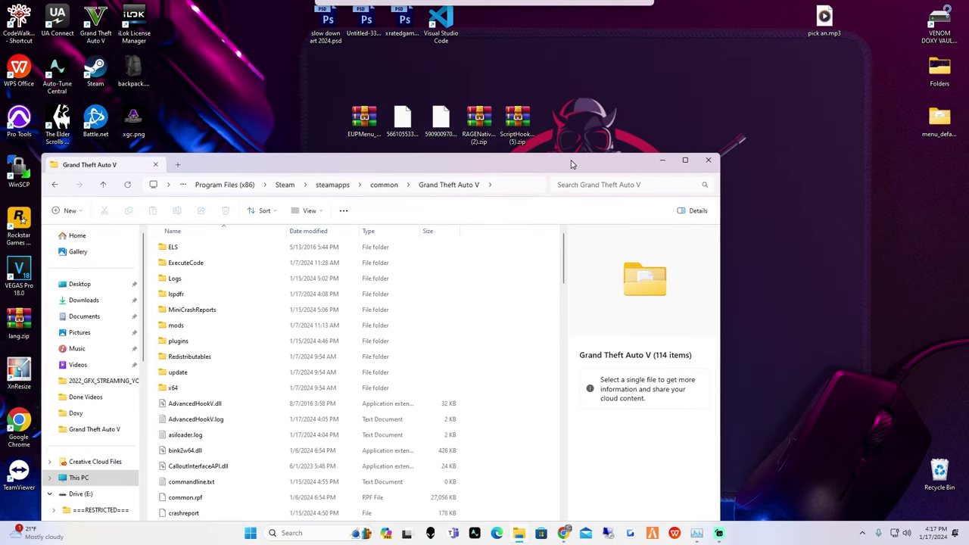
Open the ScriptHookV zip beside the game folder and enter its bin folder
double_click(517, 121)
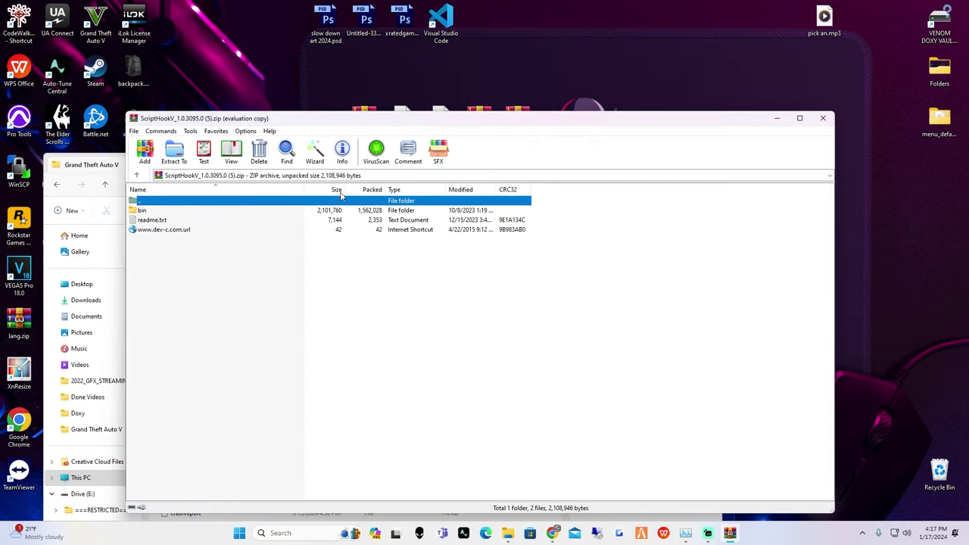
left_click(534, 321)
left_click_drag(209, 123, 547, 136)
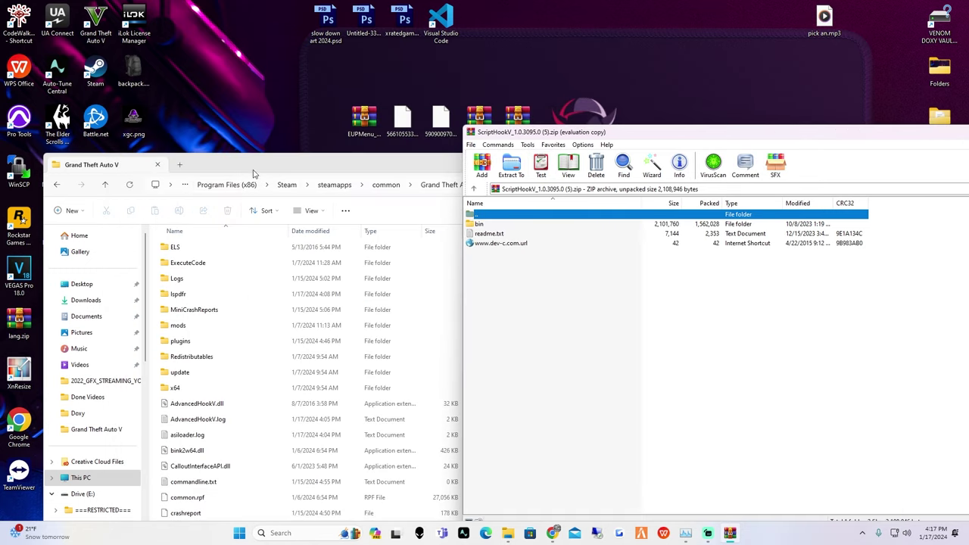
double_click(490, 225)
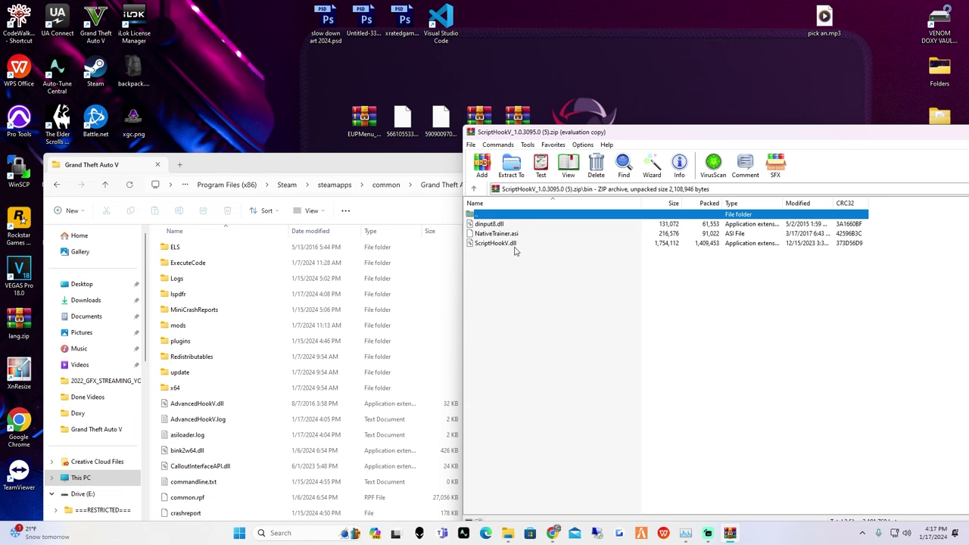
Copy dinput8.dll and ScriptHookV.dll from bin into the Grand Theft Auto V folder
left_click(498, 245)
left_click(500, 225)
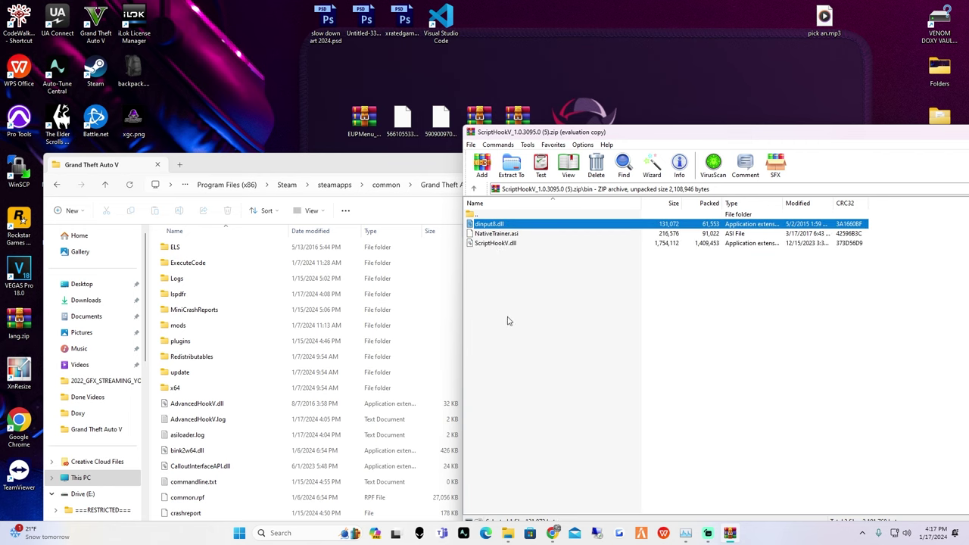
left_click(492, 244, "ctrl")
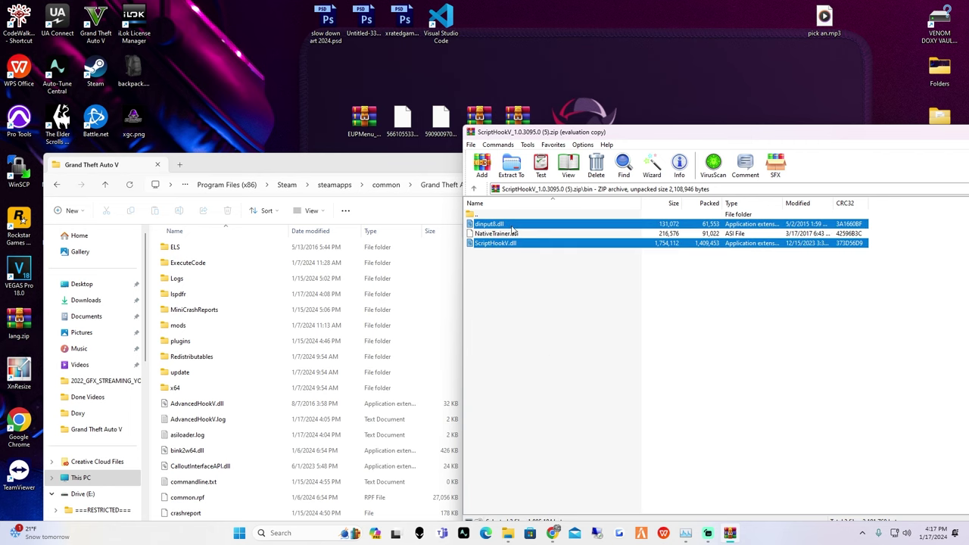
left_click_drag(493, 246, 679, 128)
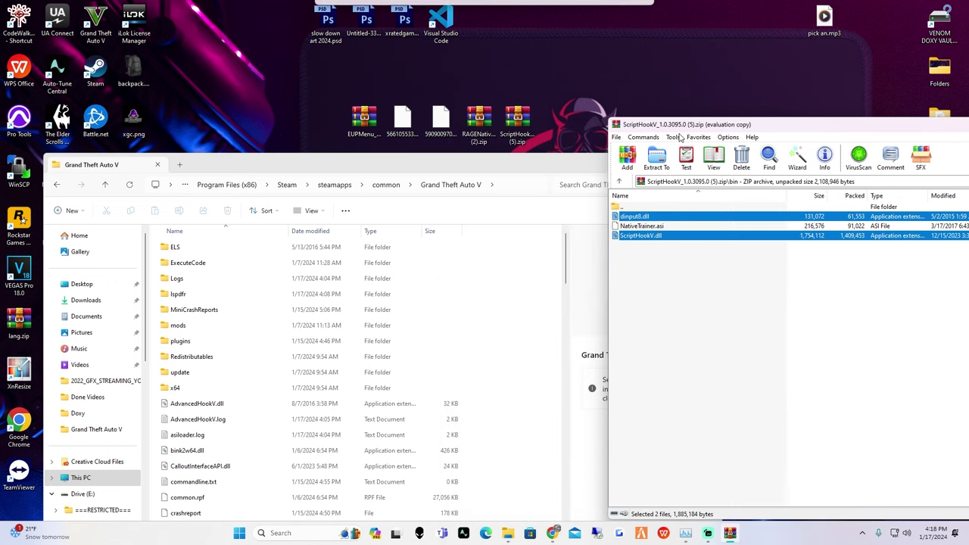
Close the ScriptHookV archive and the game folder window
left_click_drag(644, 236, 614, 203)
left_click(636, 226)
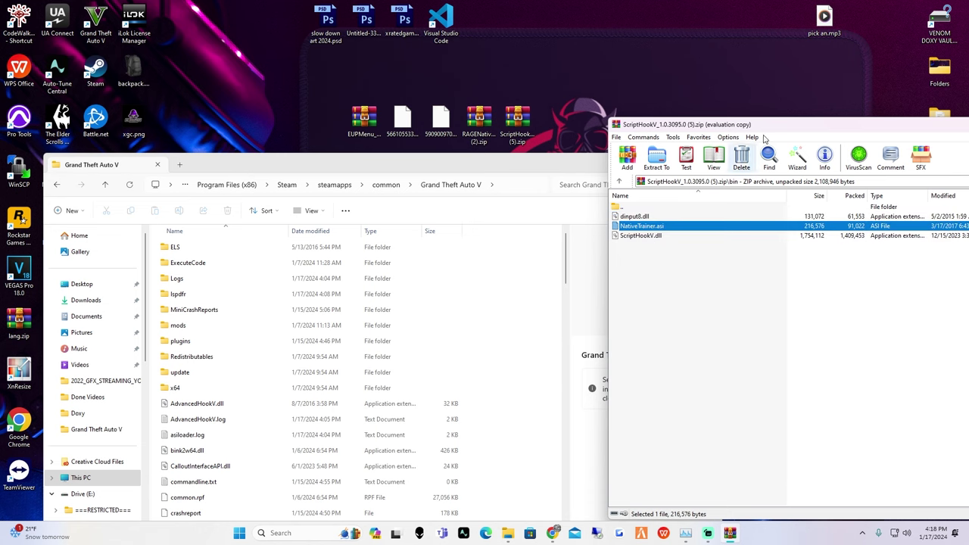
left_click_drag(758, 131, 434, 159)
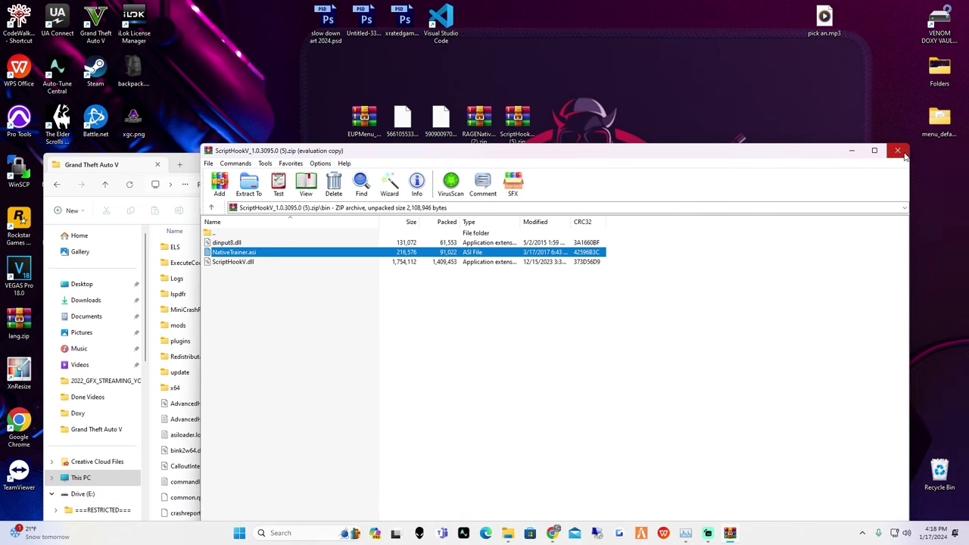
left_click(899, 151)
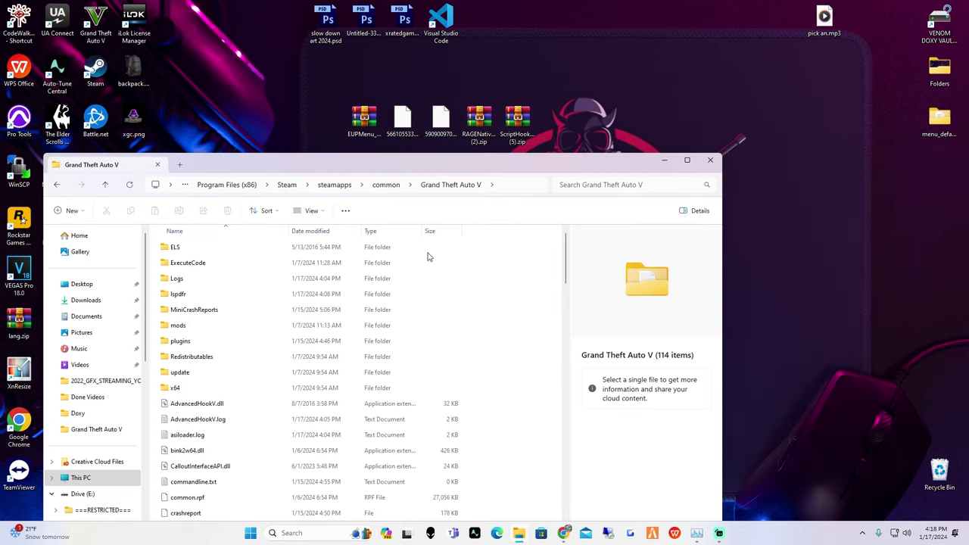
left_click(710, 160)
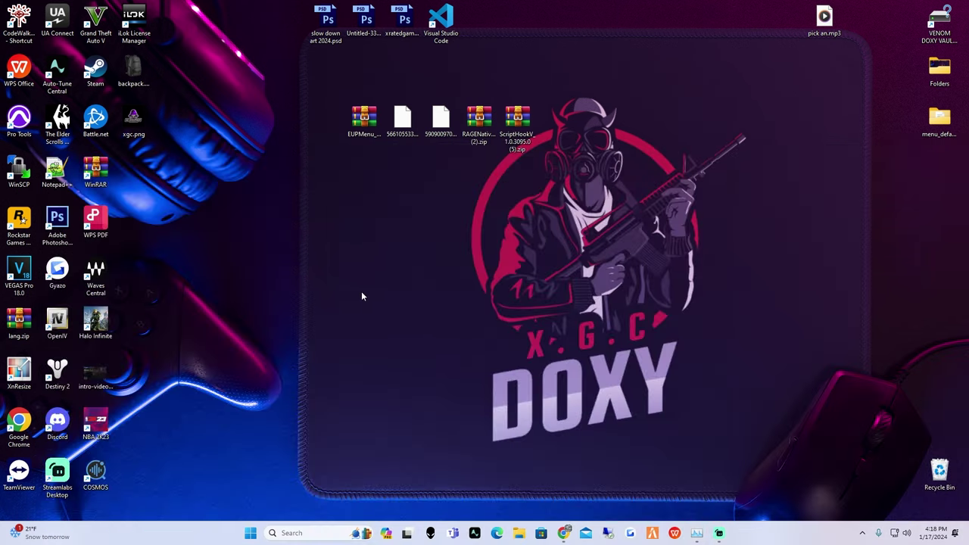
Launch OpenIV for Grand Theft Auto V on Windows
double_click(57, 321)
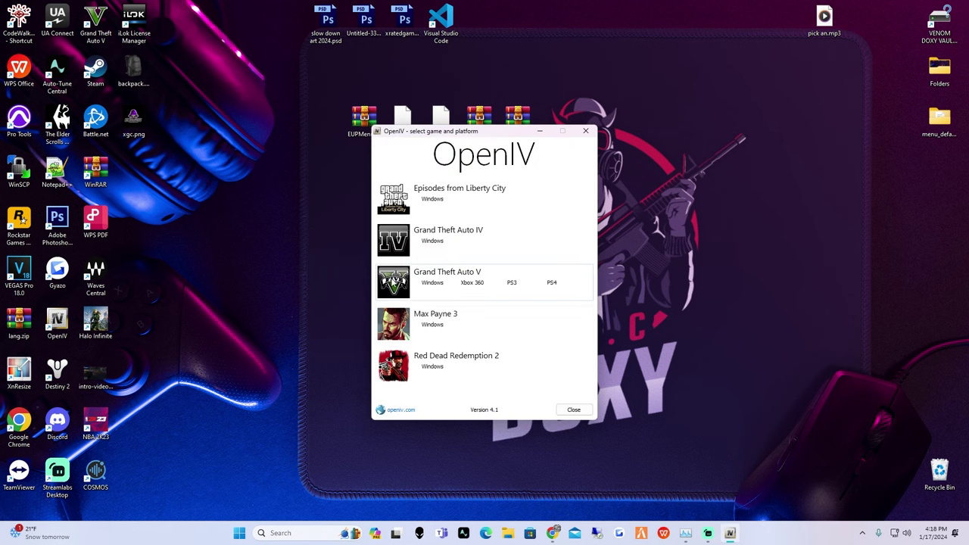
left_click(394, 283)
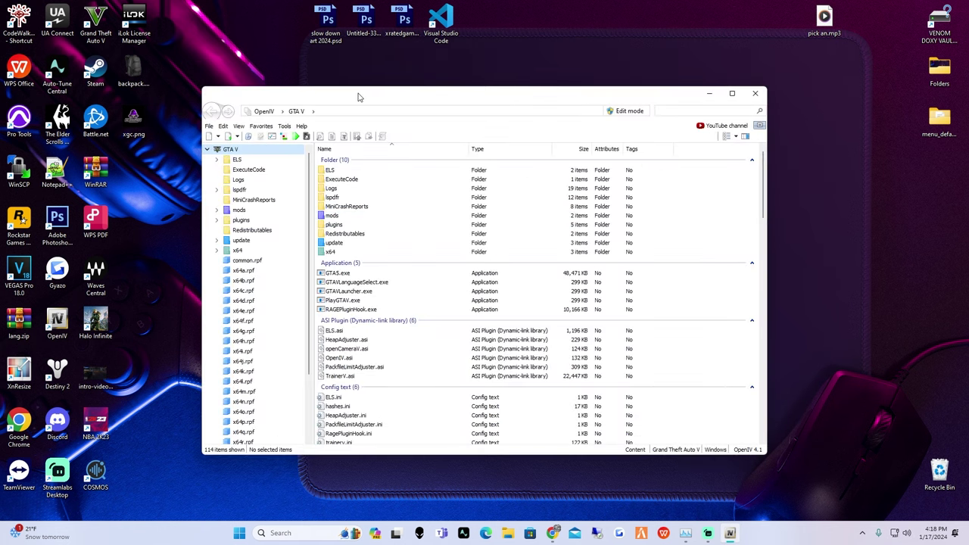
left_click_drag(360, 97, 324, 165)
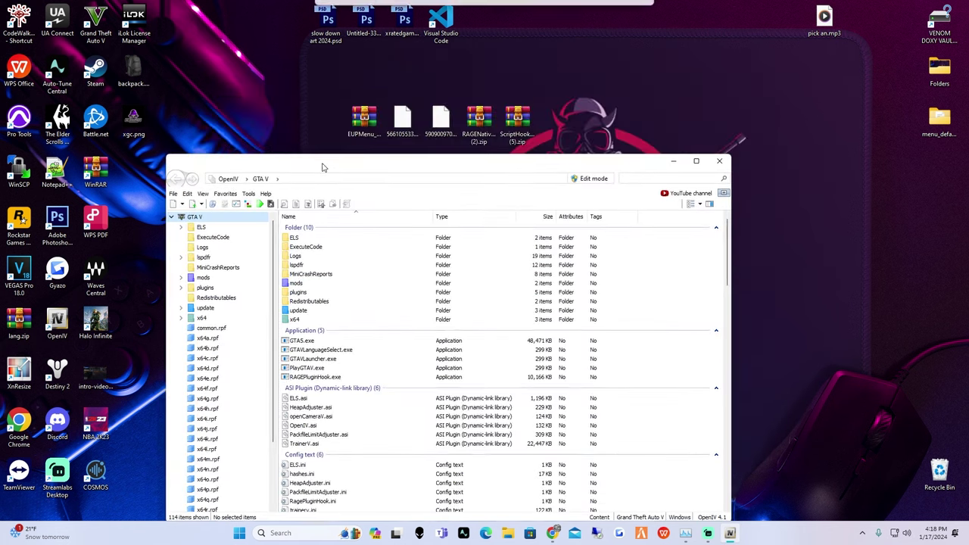
Check in the ASI Manager that ASI Loader and OpenIV.ASI are installed
left_click(248, 194)
left_click(276, 256)
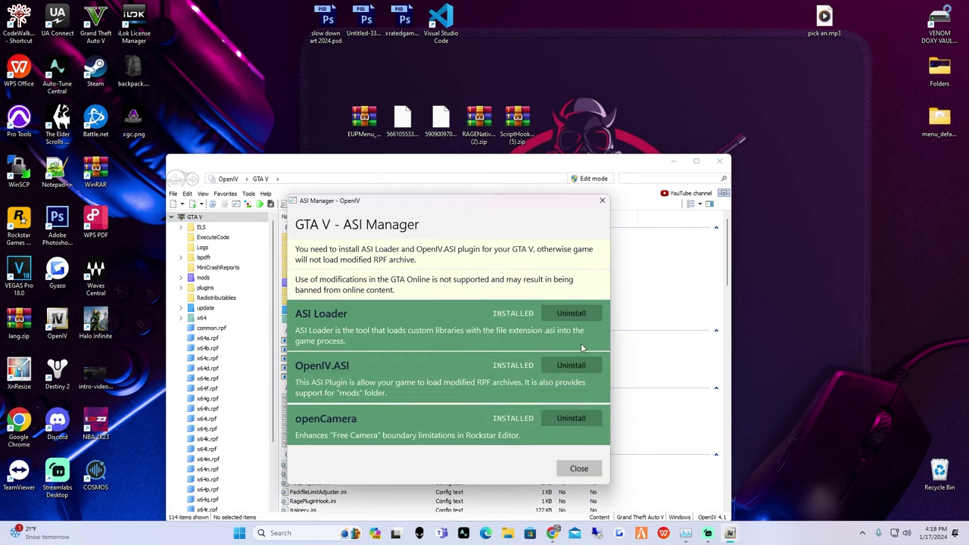
left_click(579, 469)
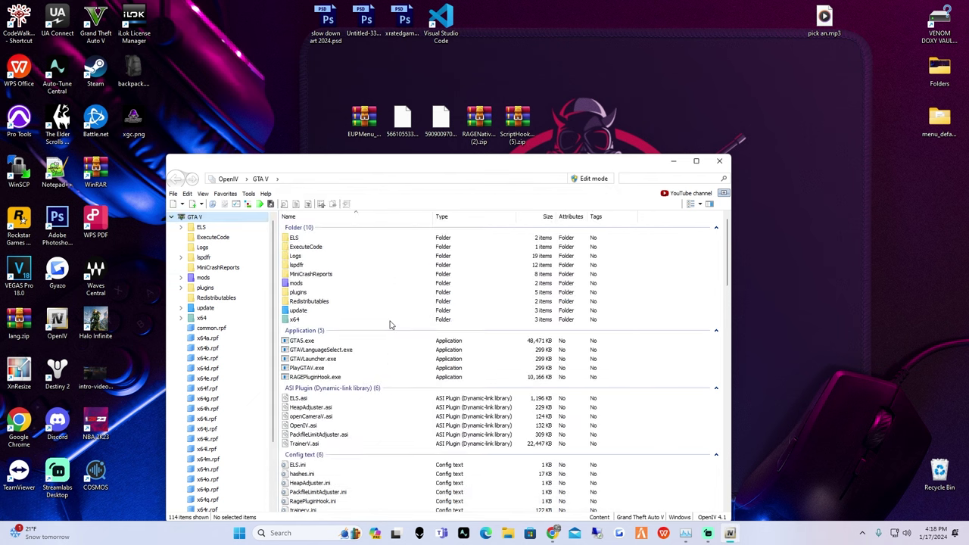
left_click(248, 194)
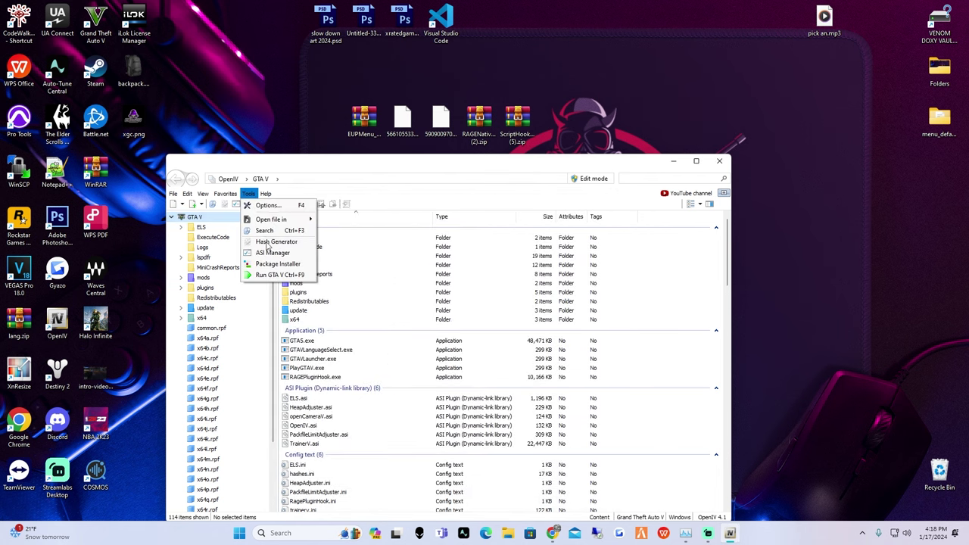
Run 566105533_EUPLO8.3.oiv through the Package Installer, targeting the mods folder, then close it
left_click(277, 263)
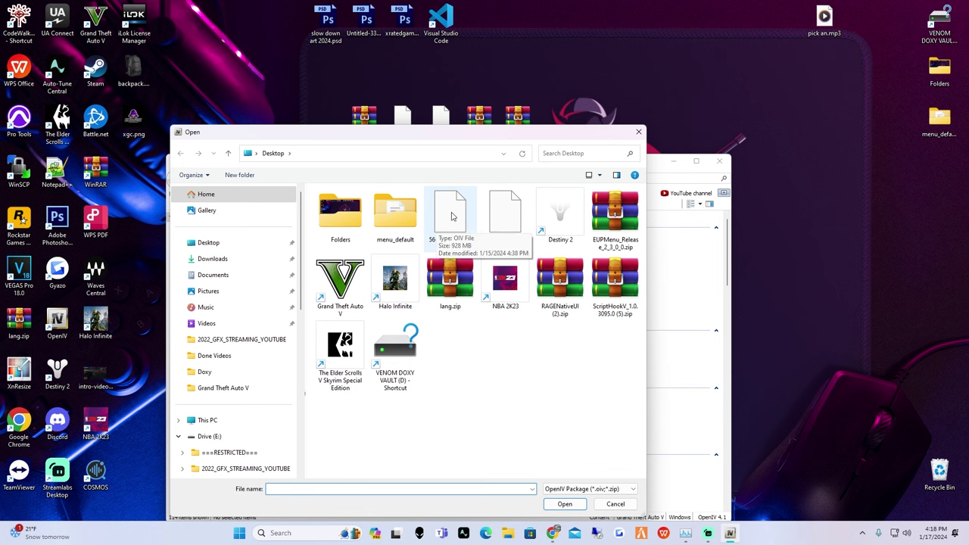
left_click(448, 217)
left_click(564, 504)
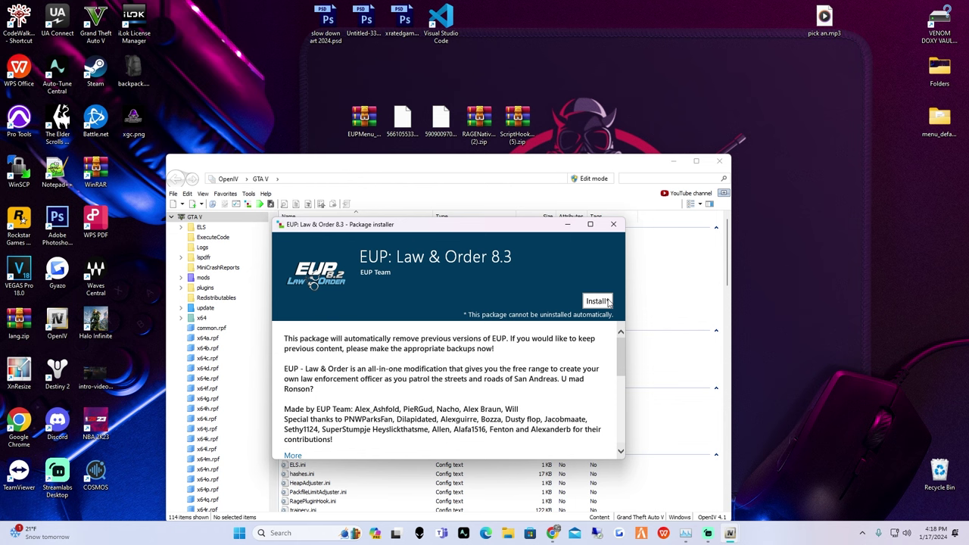
left_click(603, 306)
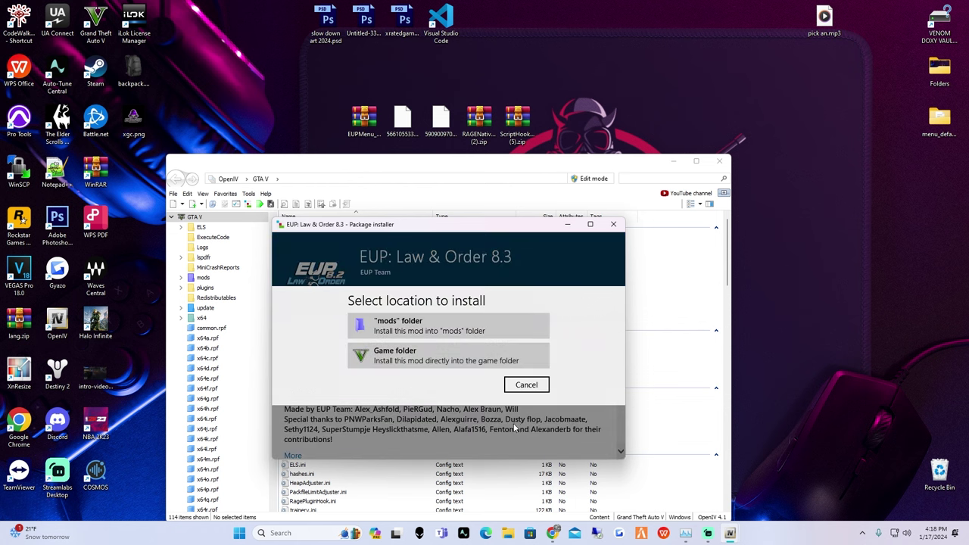
left_click(398, 328)
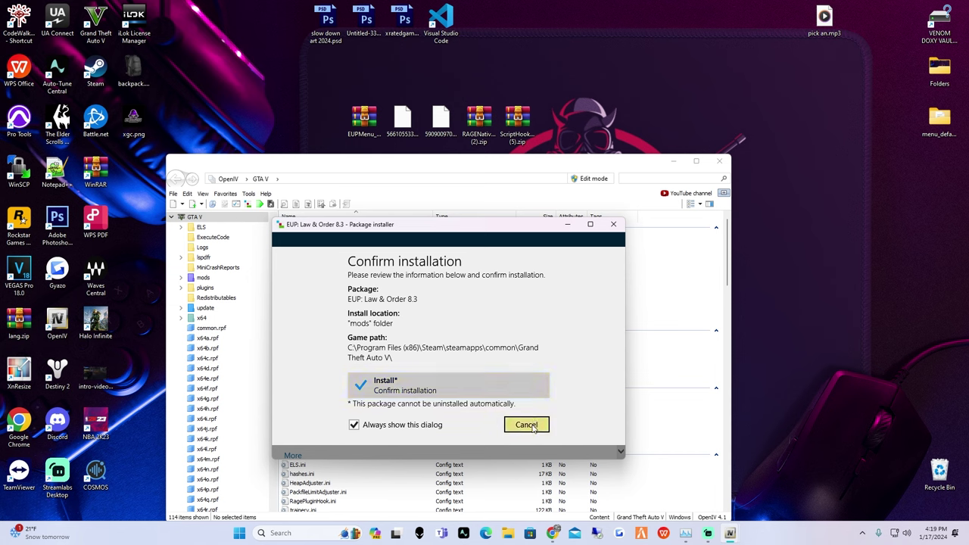
left_click(614, 225)
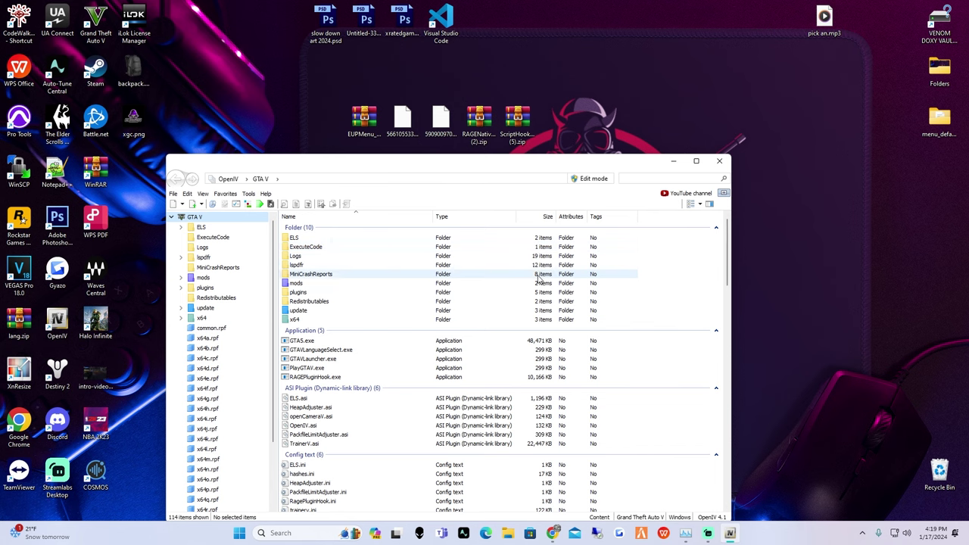
Install 590900970_EUPSR1.5.oiv into the mods folder via the Package Installer, then close it
left_click(248, 194)
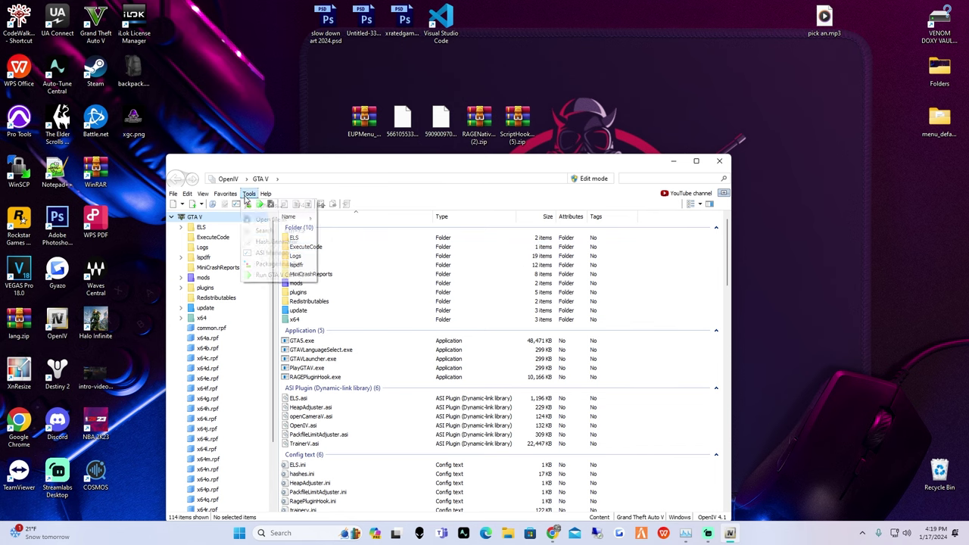
left_click(286, 264)
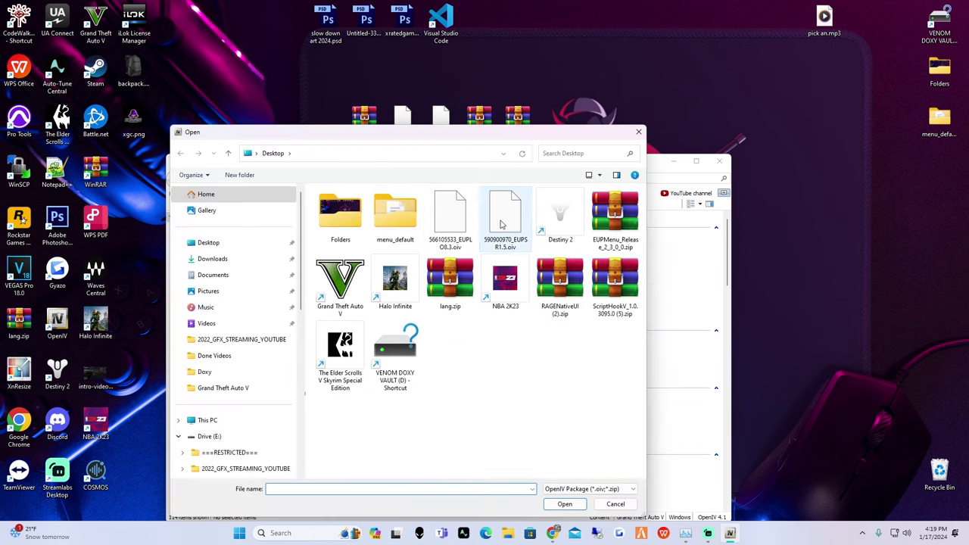
left_click(512, 241)
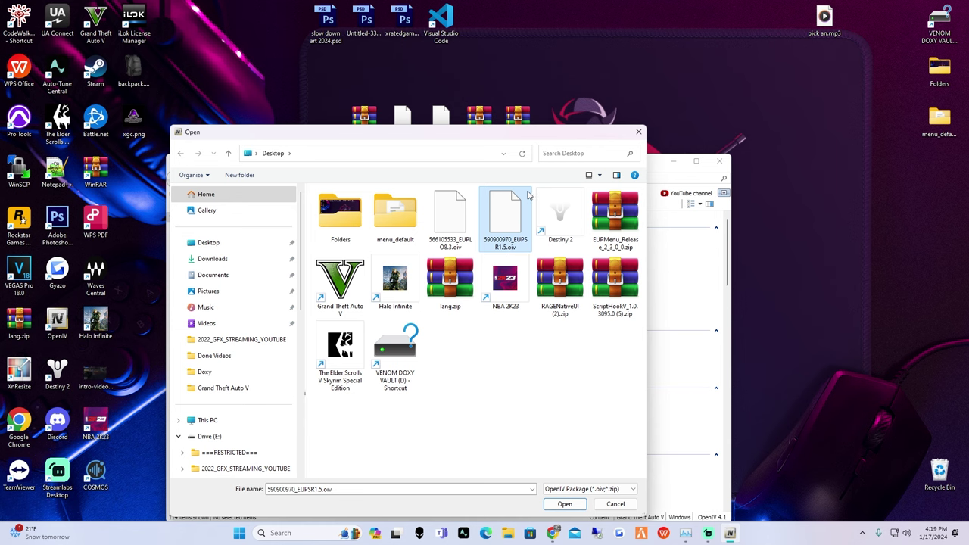
double_click(512, 227)
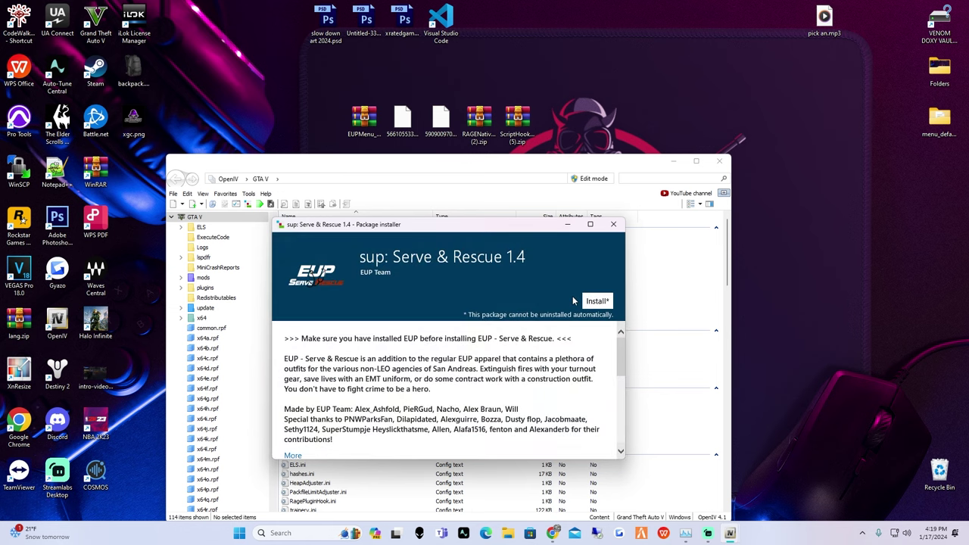
left_click(596, 301)
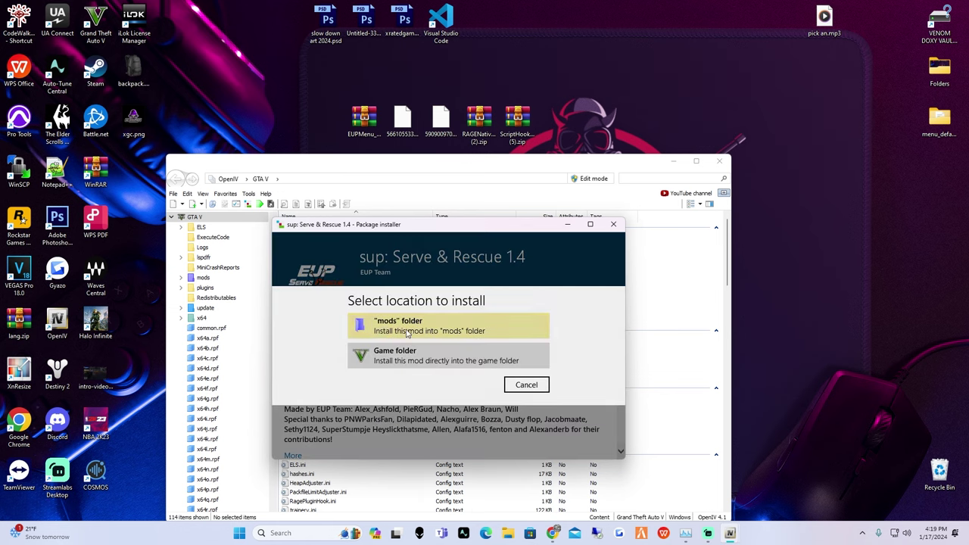
left_click(437, 328)
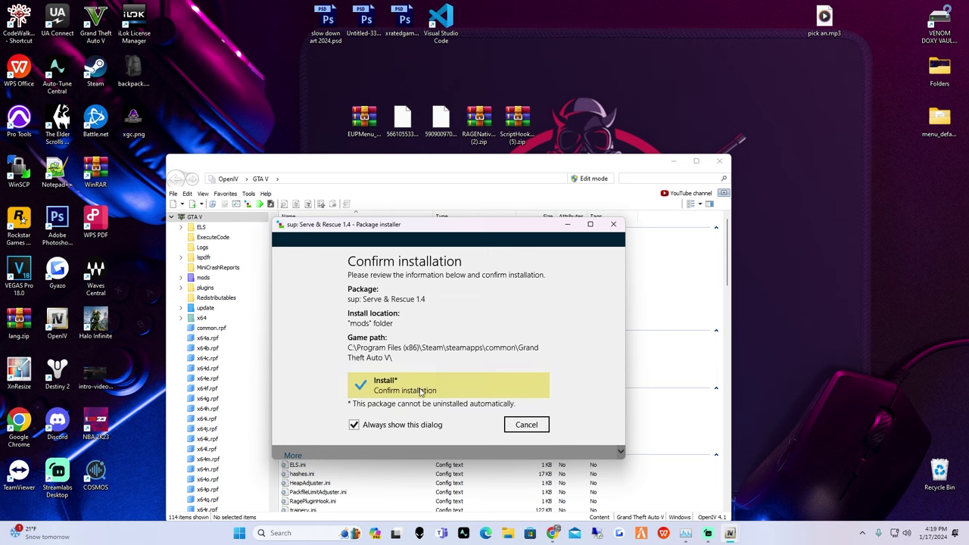
left_click(460, 400)
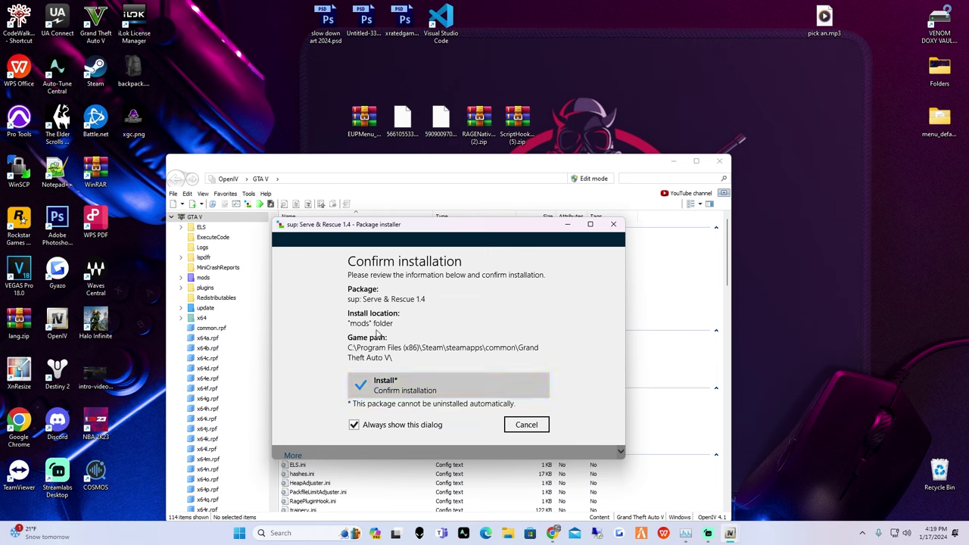
left_click(614, 224)
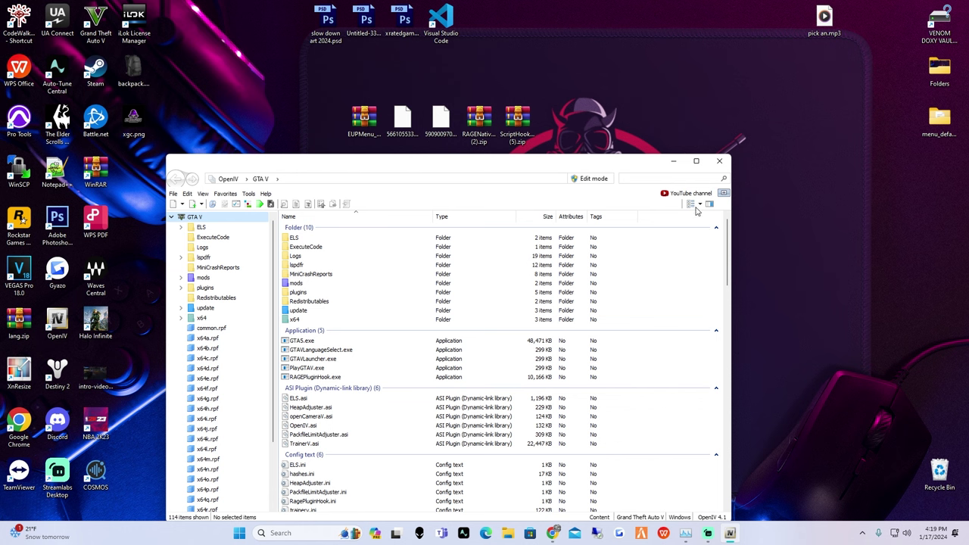
Close OpenIV and launch RAGEPluginHook.exe from the Grand Theft Auto V folder
left_click(720, 160)
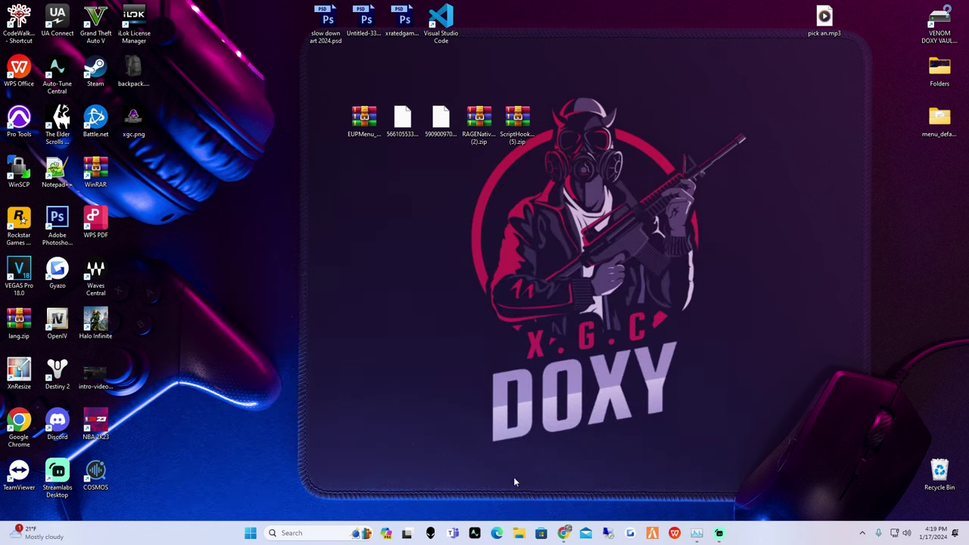
left_click(519, 534)
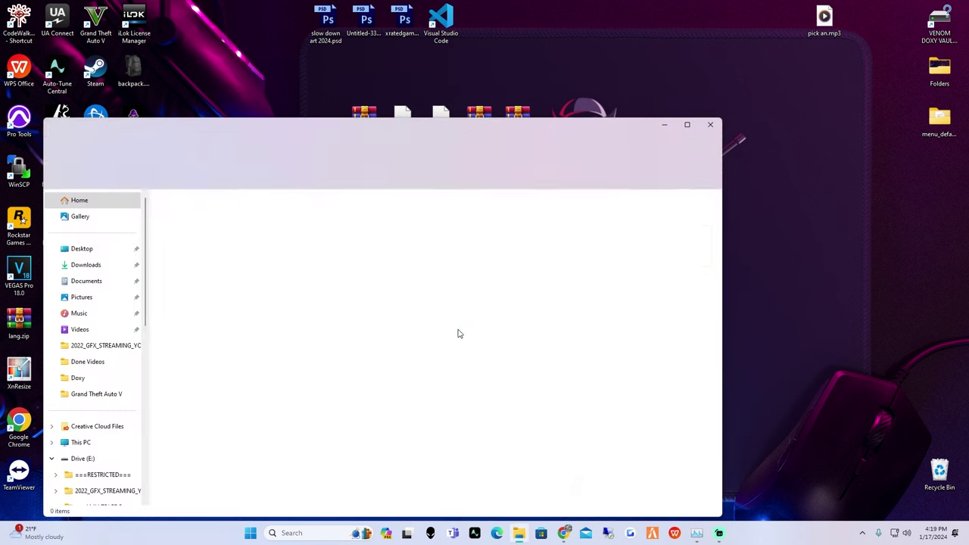
left_click(83, 394)
scroll(292, 329, "down", 10)
scroll(288, 369, "down", 12)
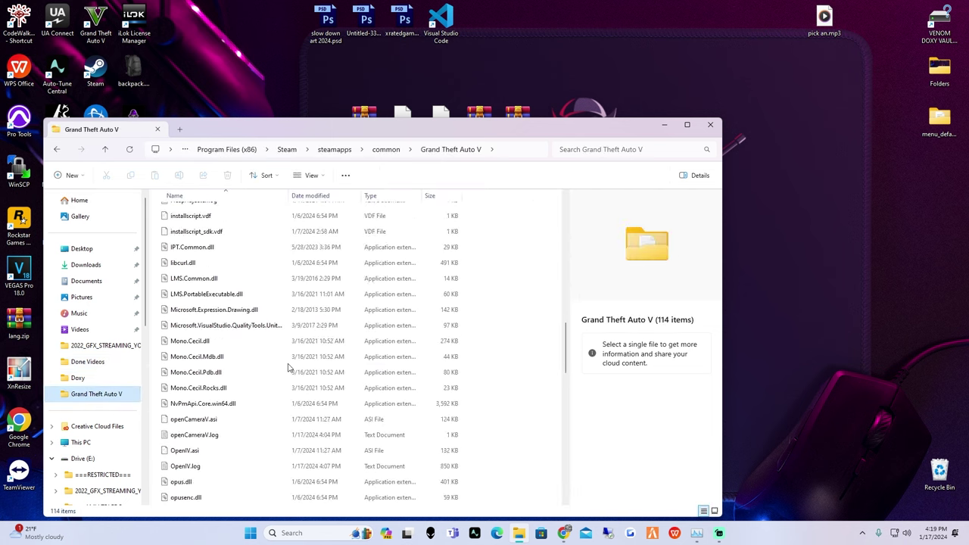
double_click(250, 325)
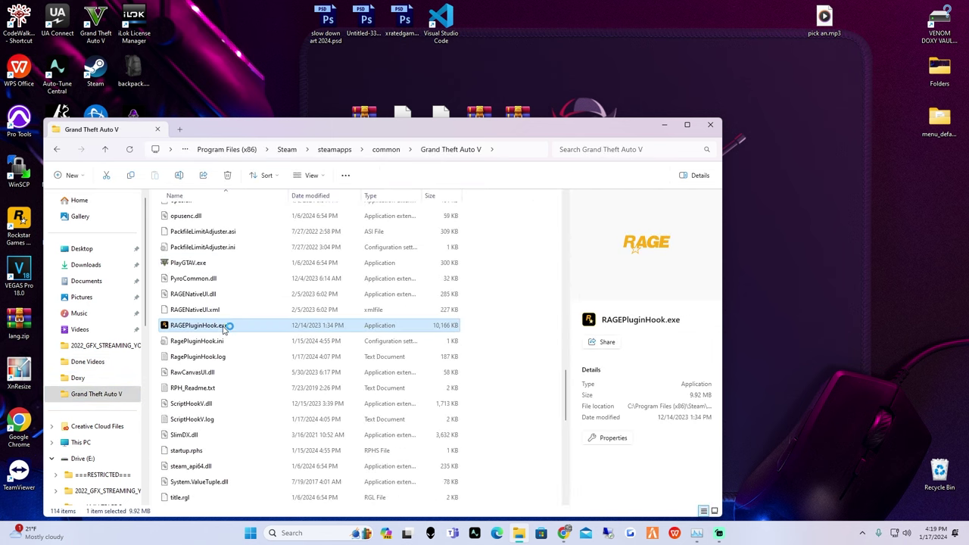
left_click(711, 125)
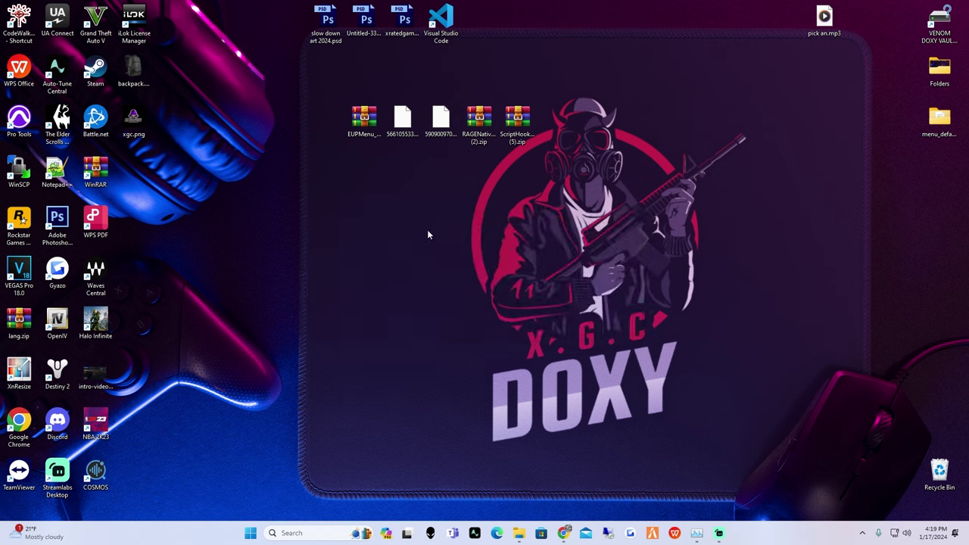
Tick EUP Menu under Load these plugins on startup alongside LSPD First Response, then save and launch
key("Tab")
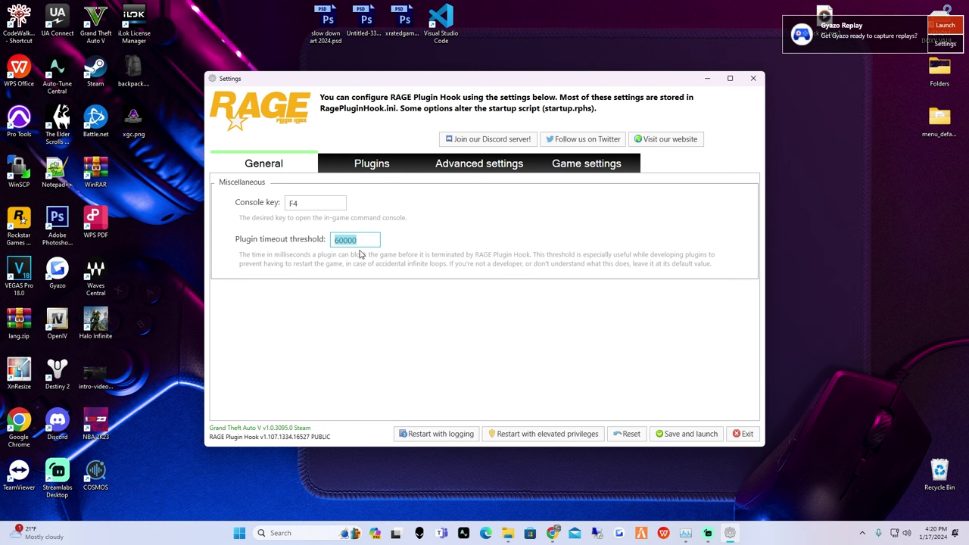
left_click(364, 240)
left_click(376, 163)
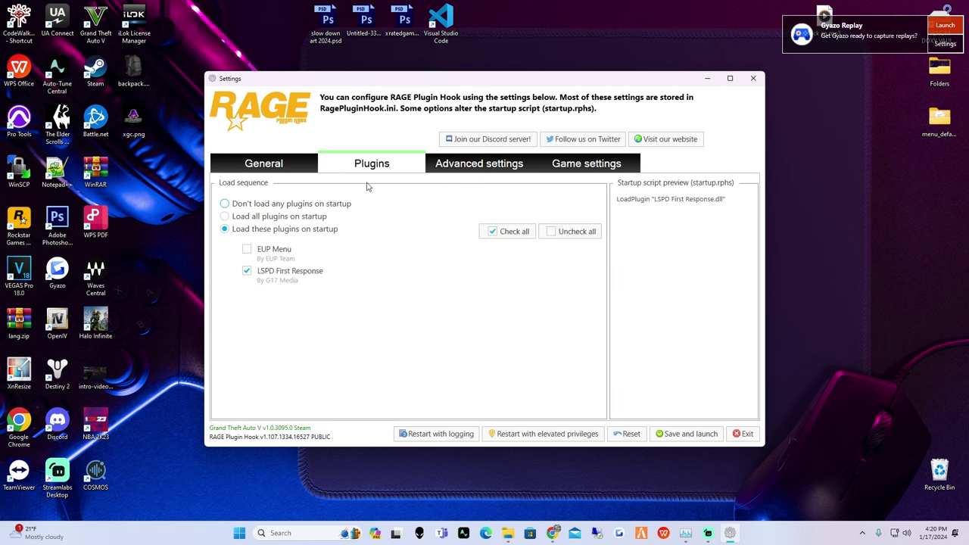
left_click(247, 250)
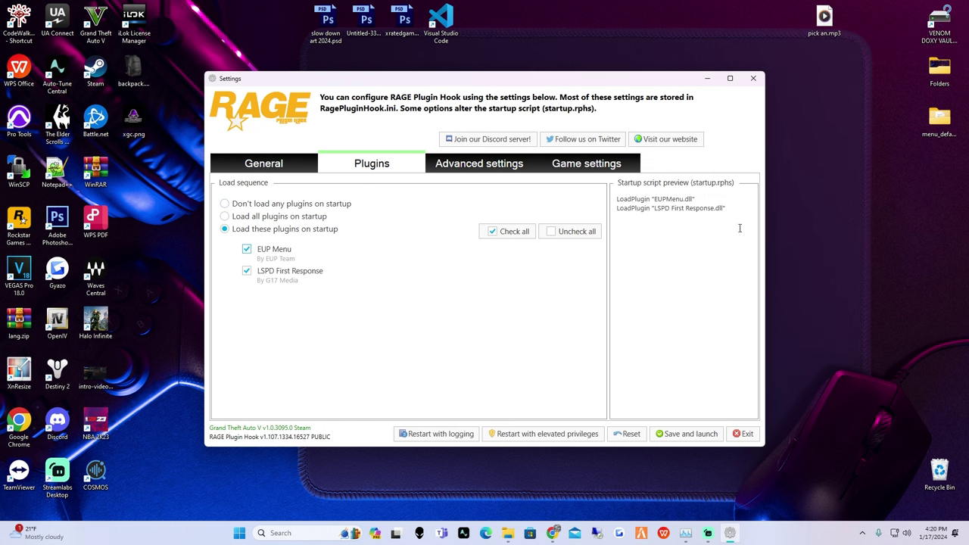
left_click(256, 251)
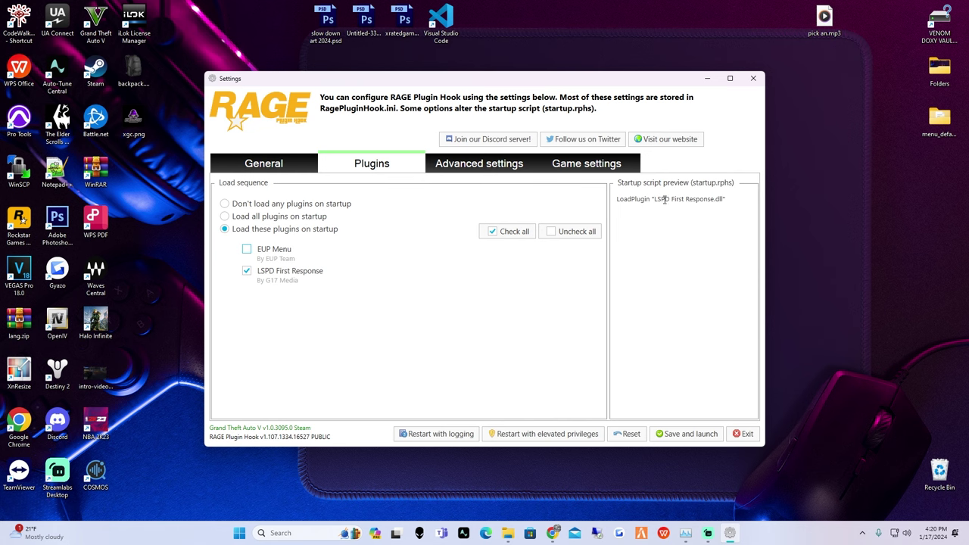
left_click(247, 251)
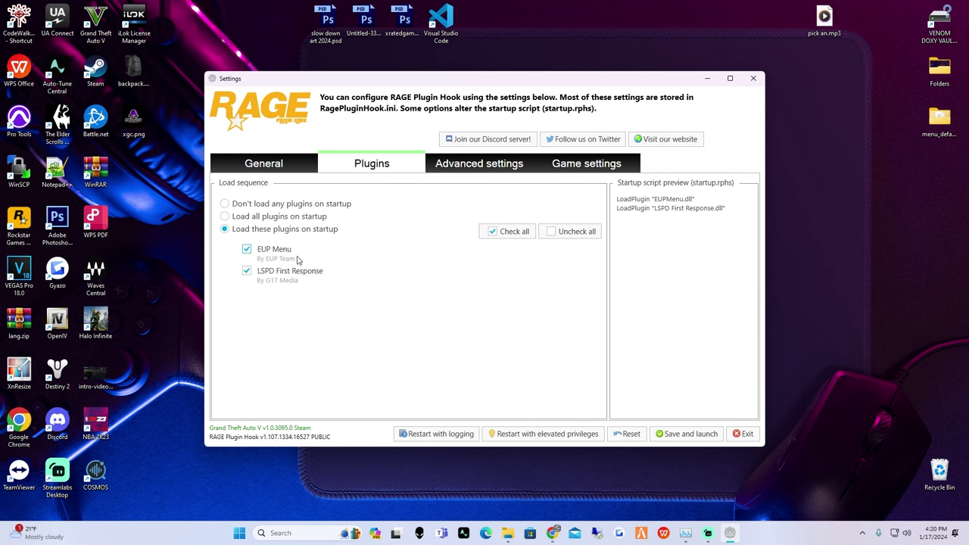
left_click(691, 434)
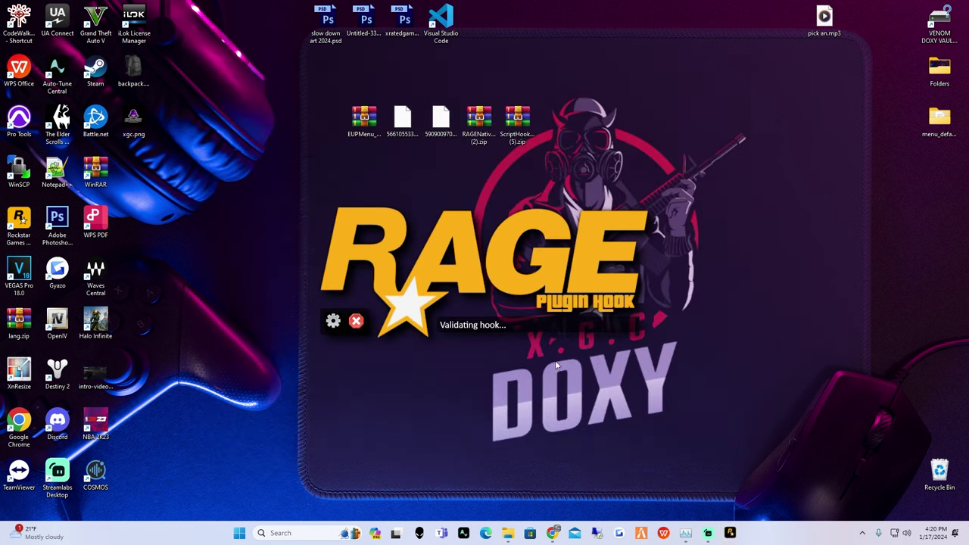